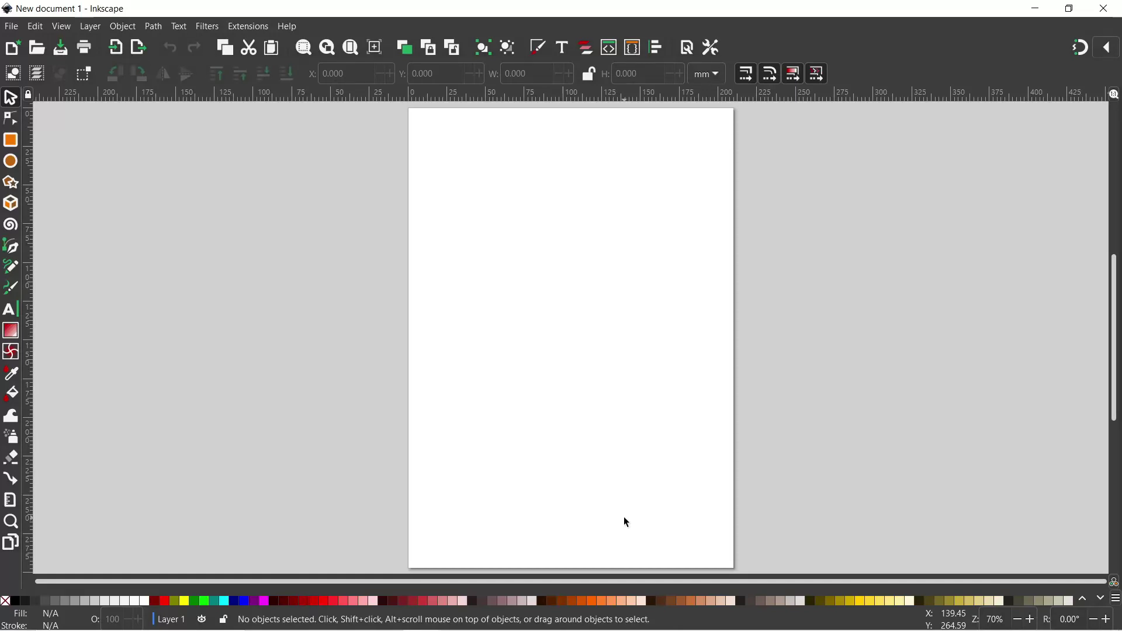
# Step: Import the red-haired woman's JPG as an embedded image and move it right of the page
pyautogui.click(11, 27)
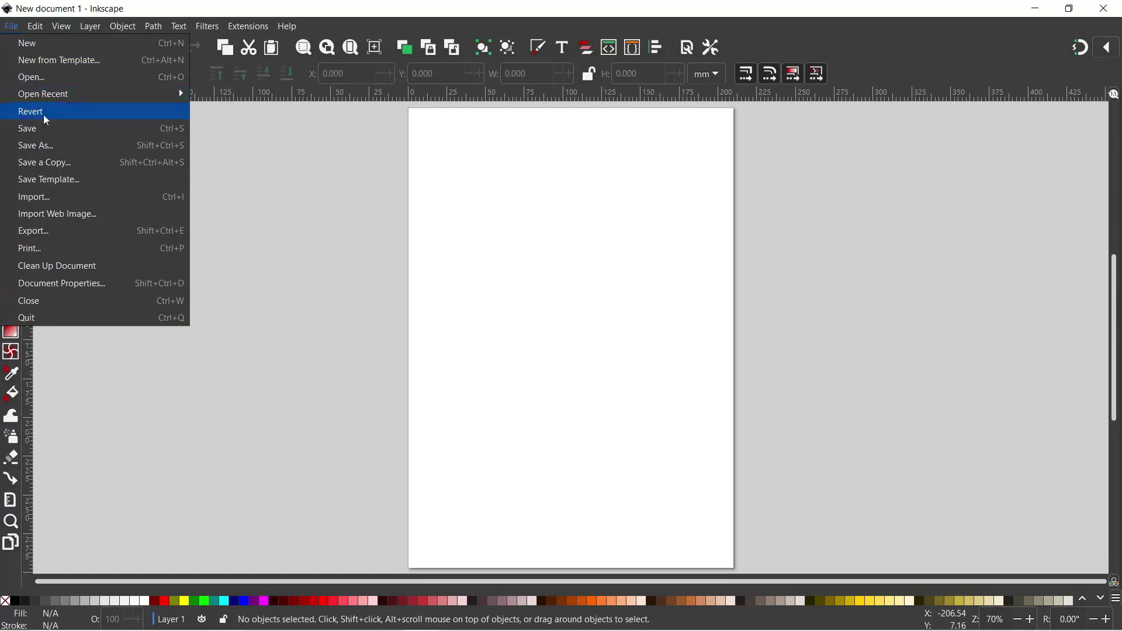
pyautogui.click(41, 201)
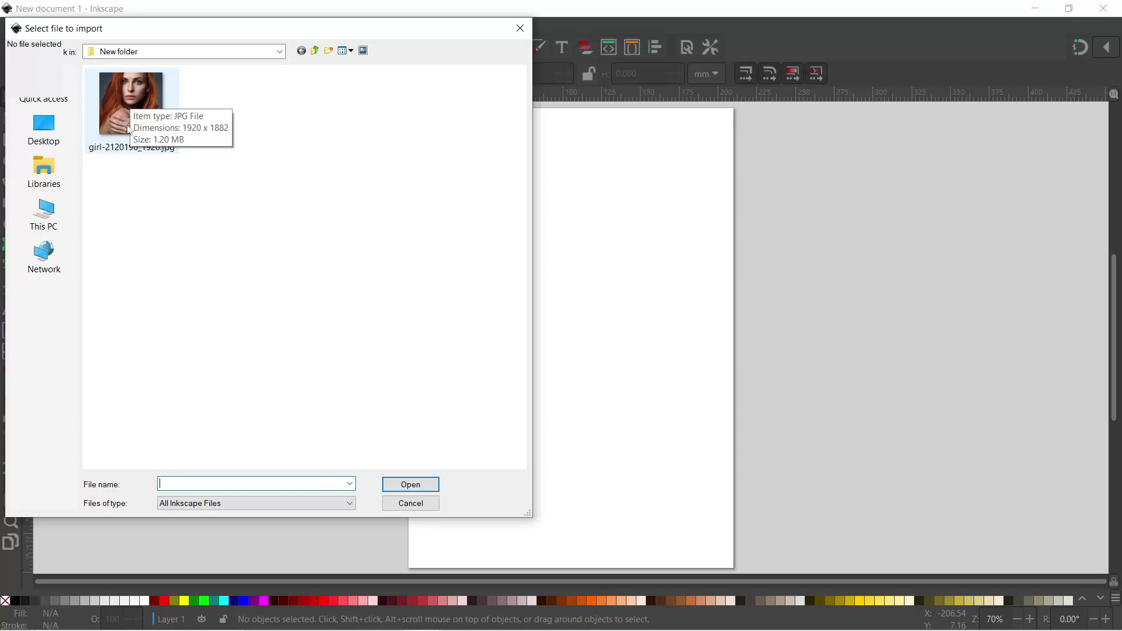
pyautogui.doubleClick(128, 100)
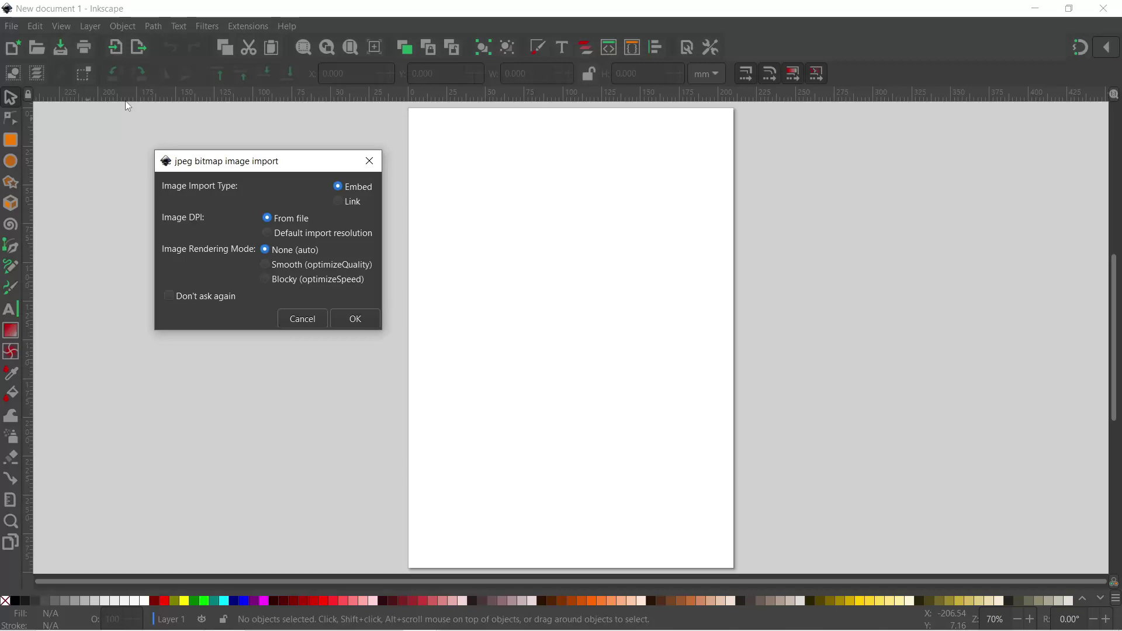
pyautogui.click(357, 328)
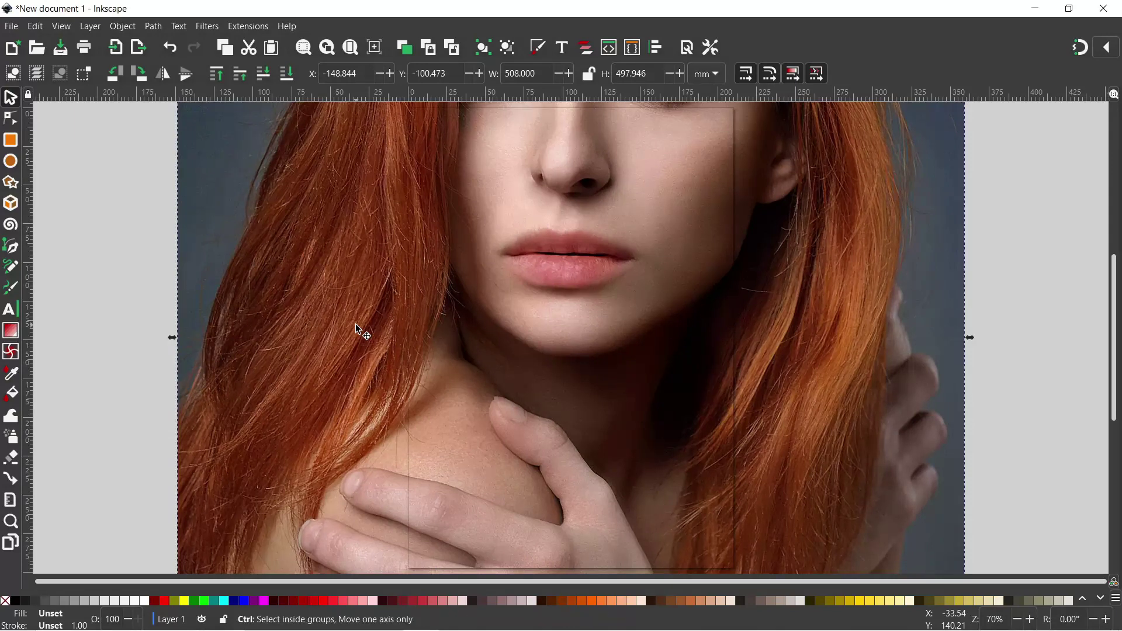
pyautogui.scroll(-3, 355, 325)
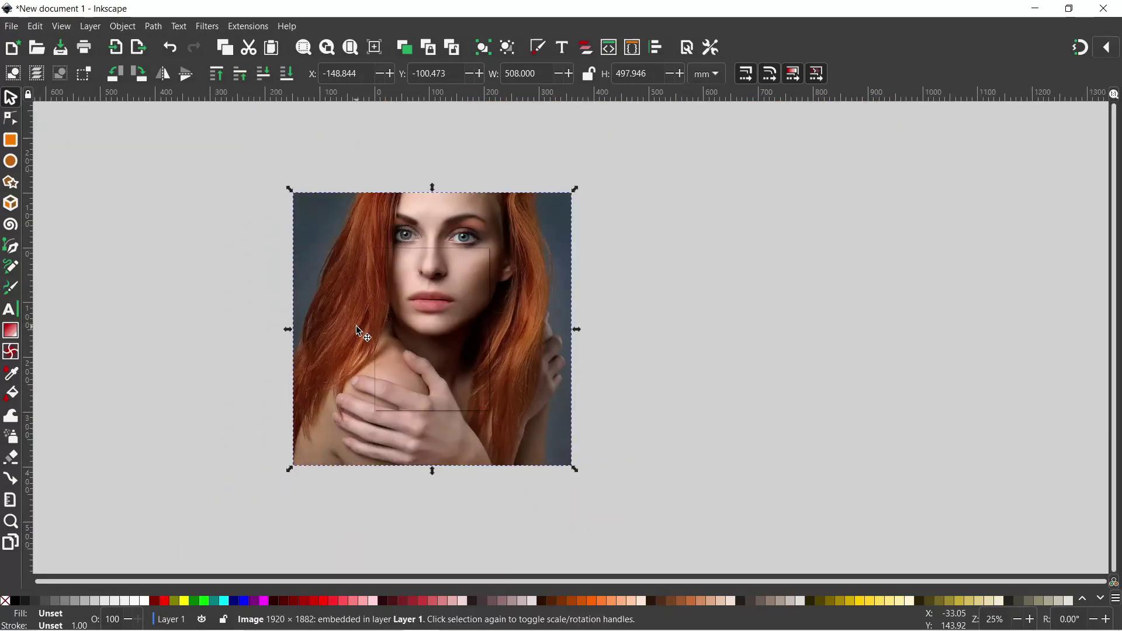
pyautogui.moveTo(558, 317); pyautogui.dragTo(784, 310)
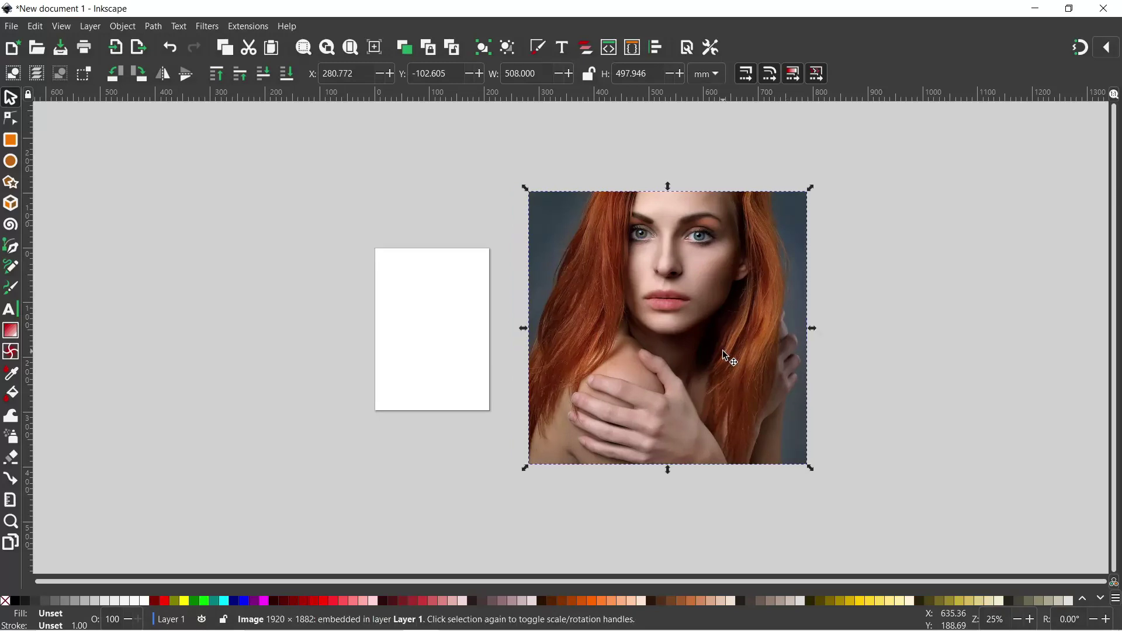
# Step: Open Trace Bitmap in a widened dock and zoom so the photo fills the view
pyautogui.click(154, 26)
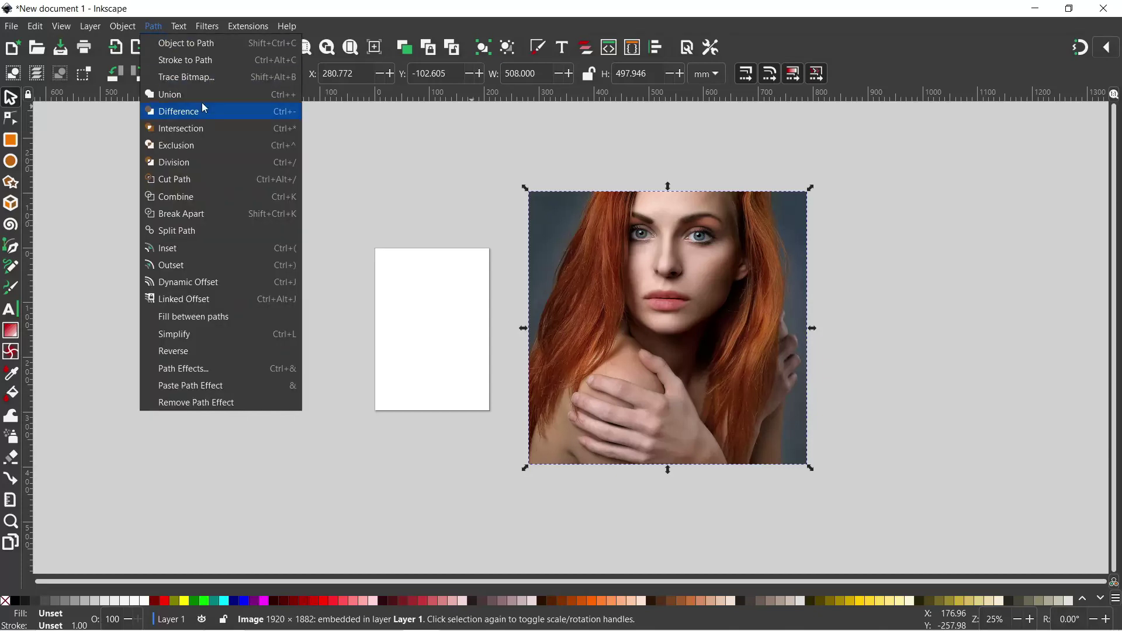
pyautogui.click(193, 78)
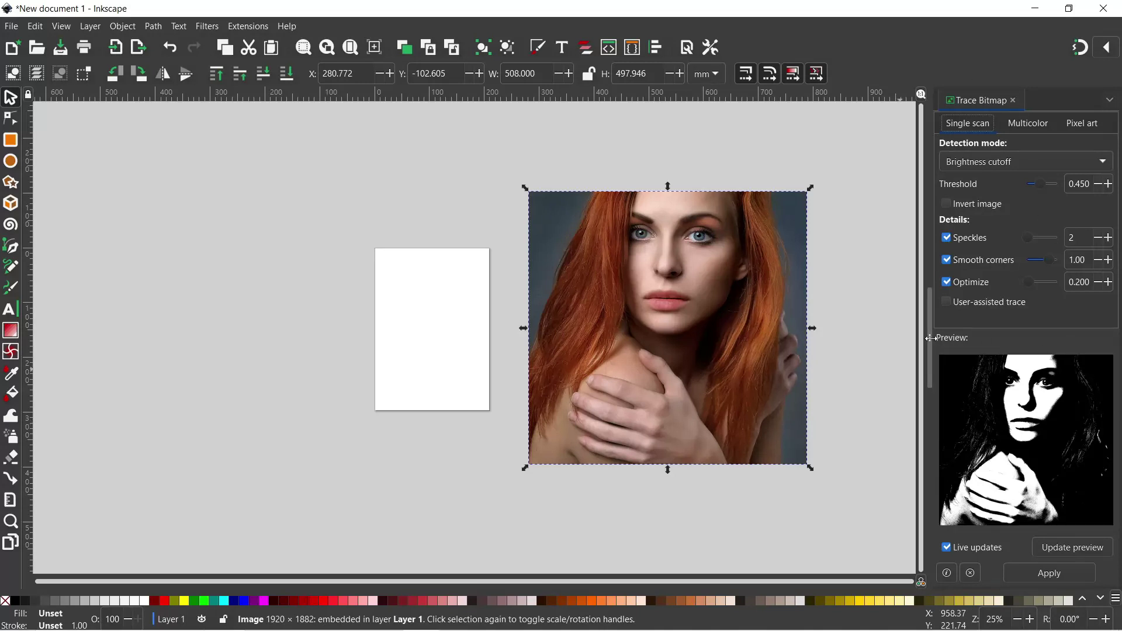
pyautogui.moveTo(931, 338); pyautogui.dragTo(844, 338)
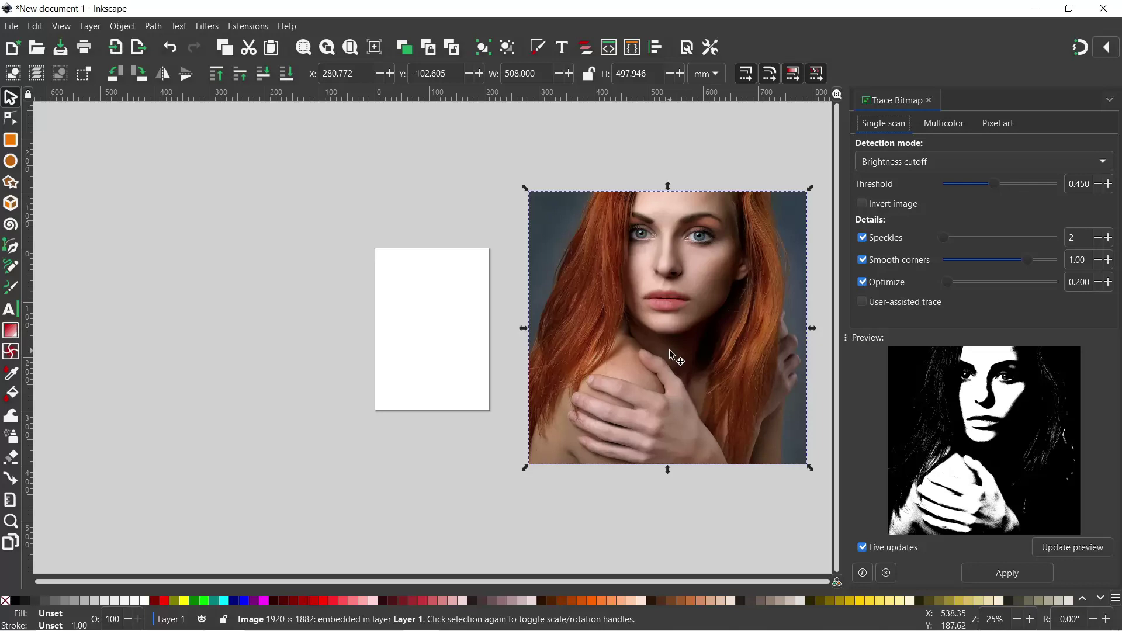
pyautogui.press('3')
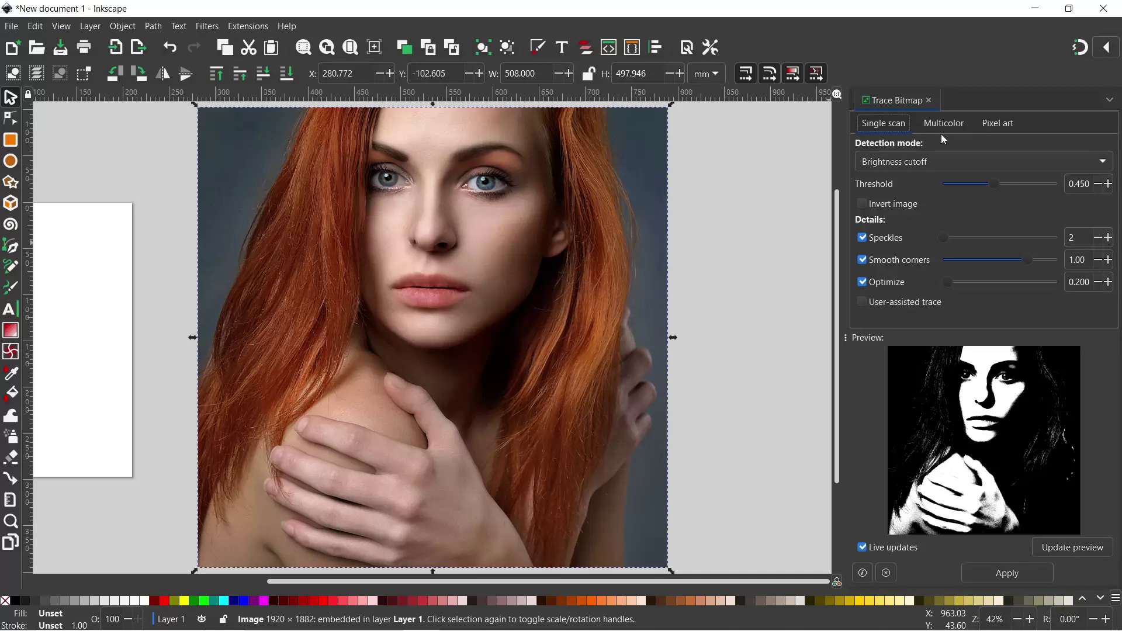
# Step: Switch Trace Bitmap to the Multicolor tab with Colours detection mode
pyautogui.click(949, 120)
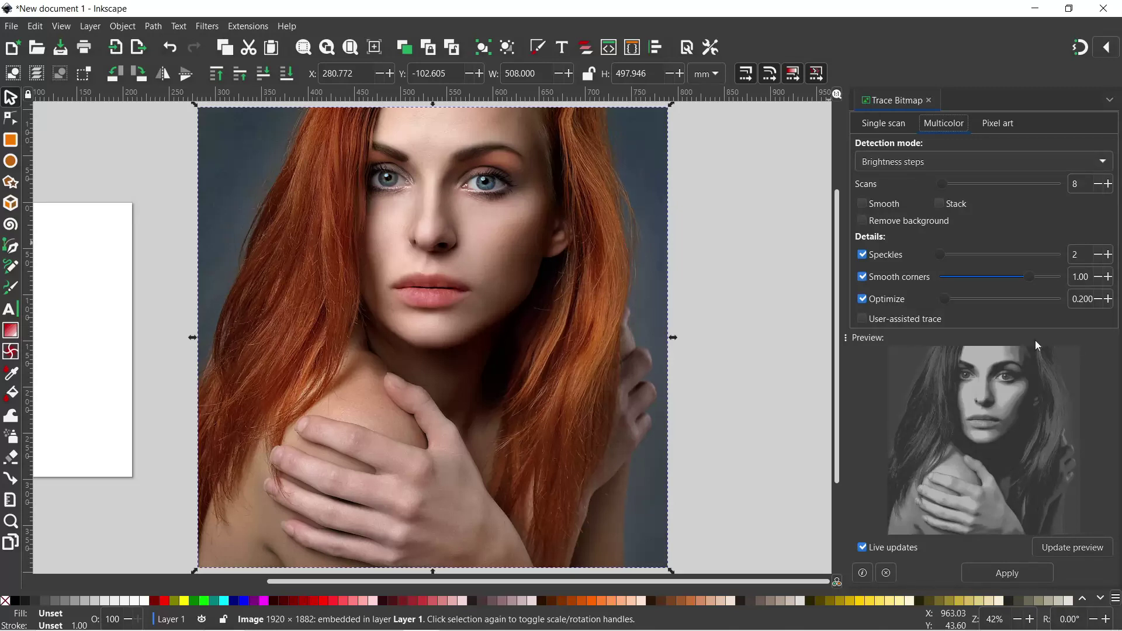
pyautogui.click(1102, 163)
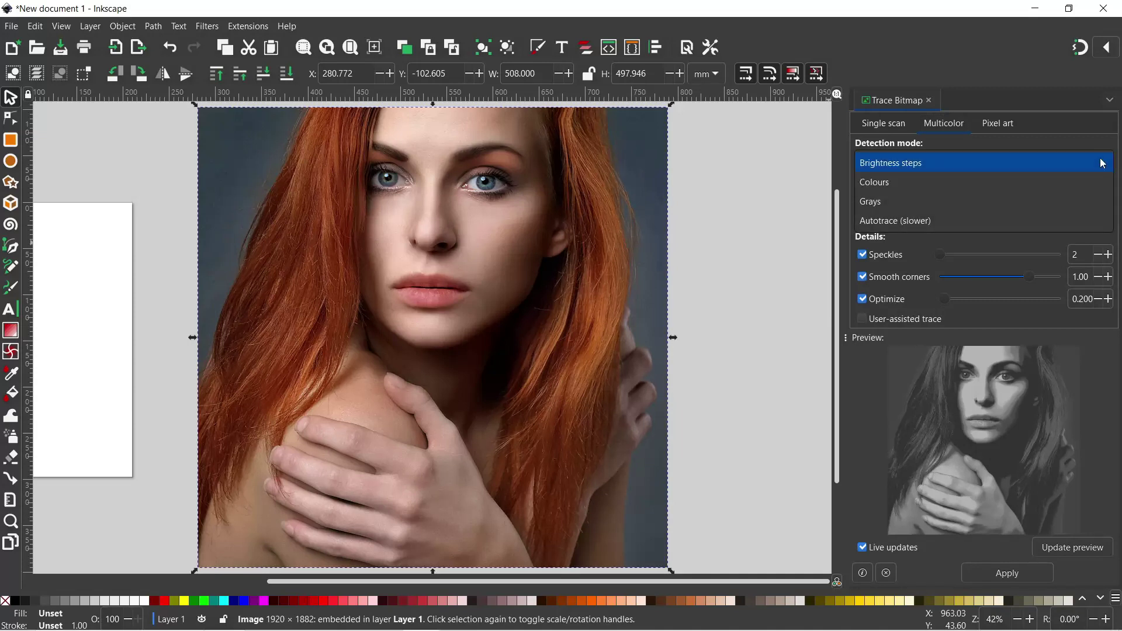
pyautogui.click(879, 183)
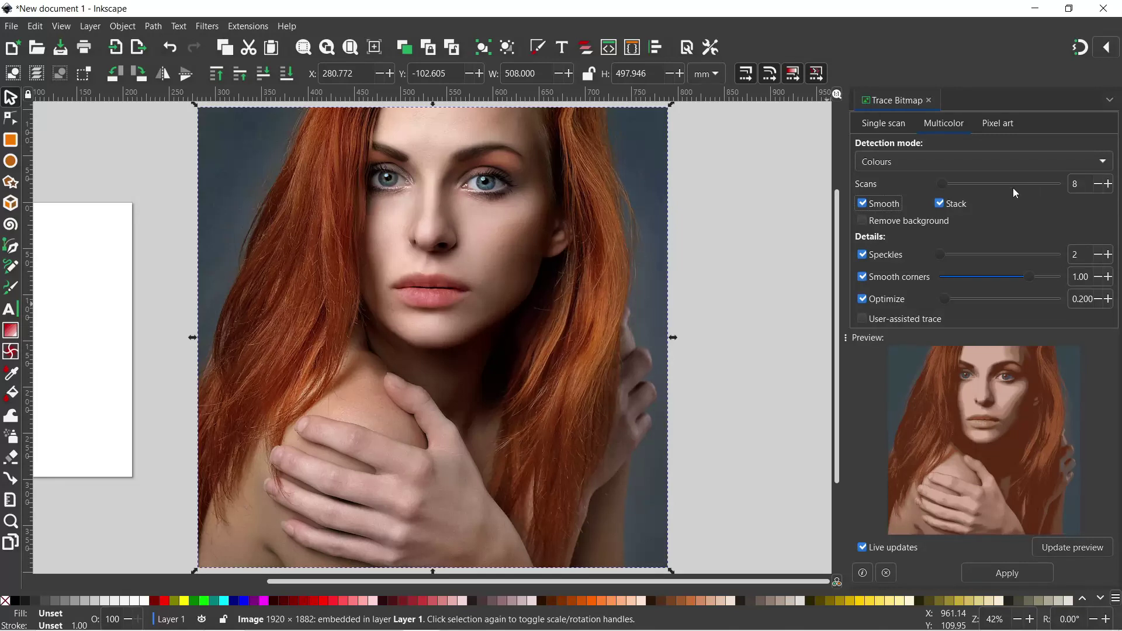
# Step: Lower Scans to 6, max Speckles at 1000, Smooth corners 1.34 and Optimize 5.000
pyautogui.click(1100, 185)
pyautogui.click(1100, 188)
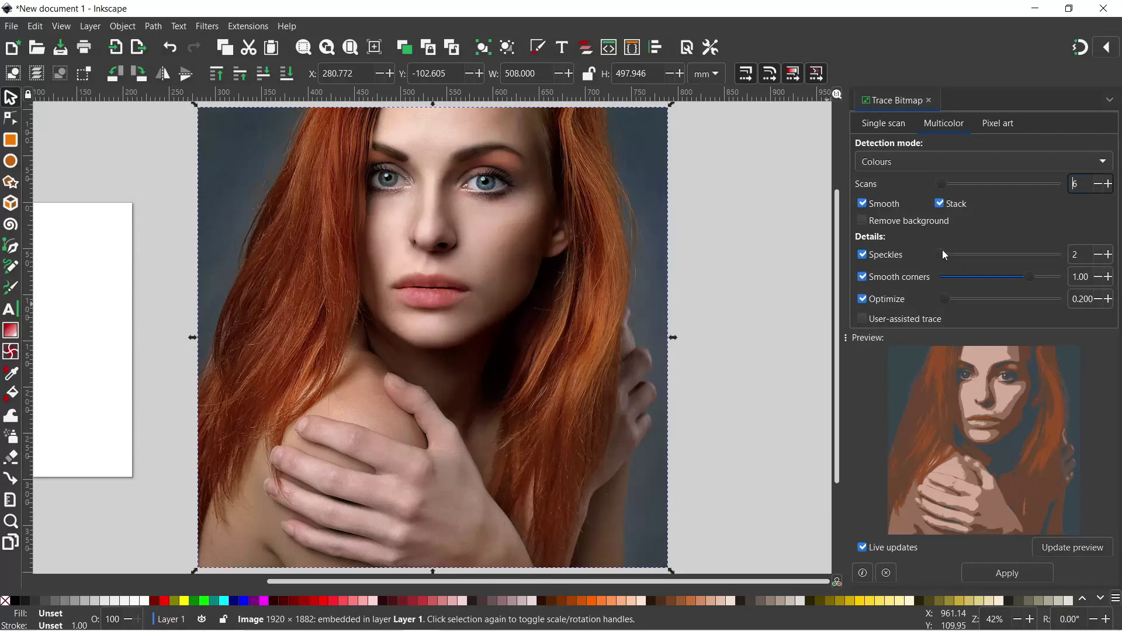
pyautogui.moveTo(942, 254); pyautogui.dragTo(1046, 253)
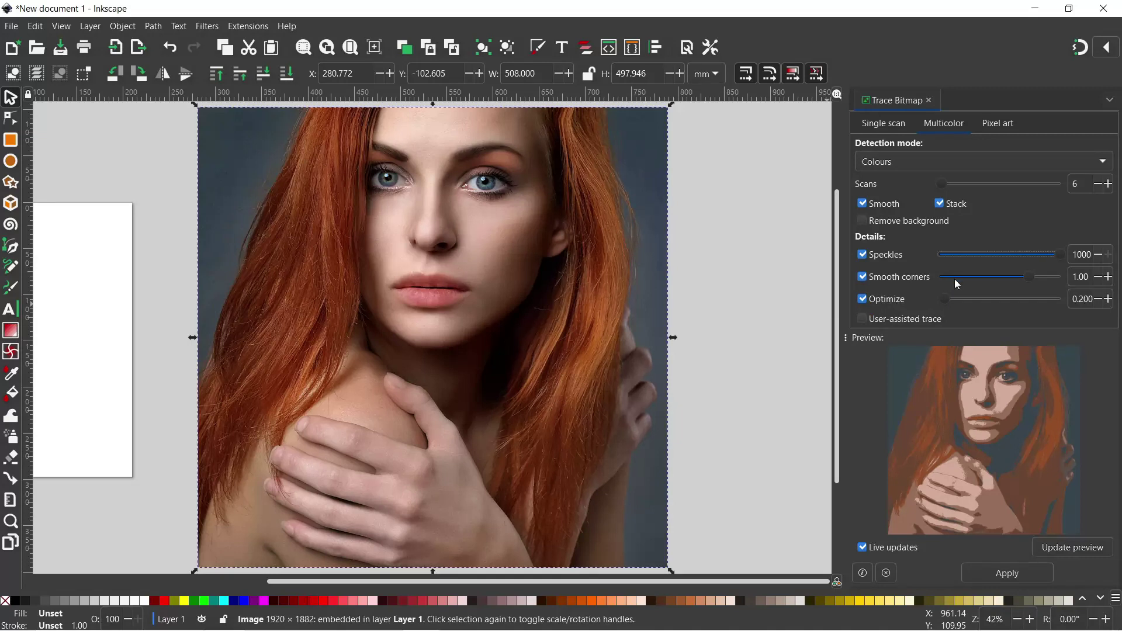
pyautogui.click(1031, 276)
pyautogui.scroll(4, 1070, 279)
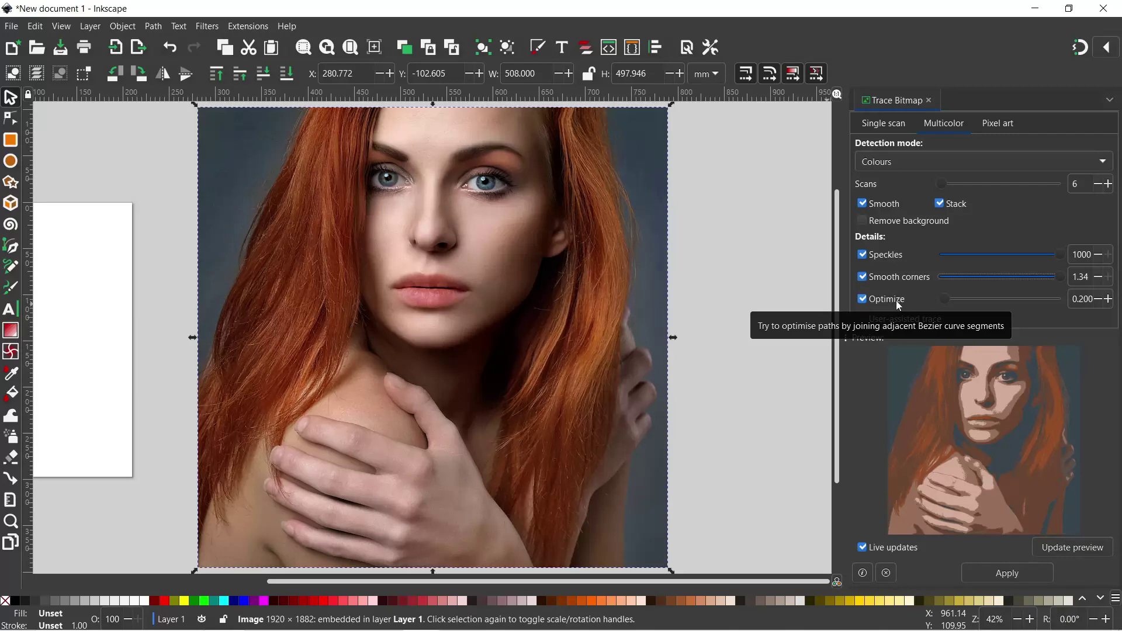
pyautogui.moveTo(946, 298); pyautogui.dragTo(1064, 299)
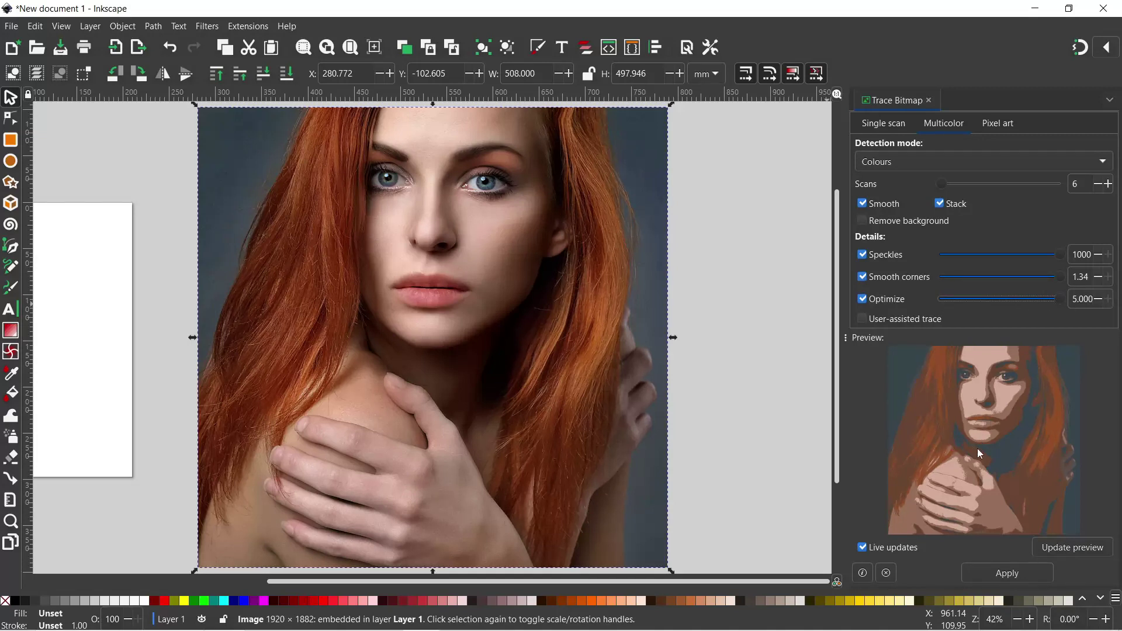
pyautogui.click(1007, 578)
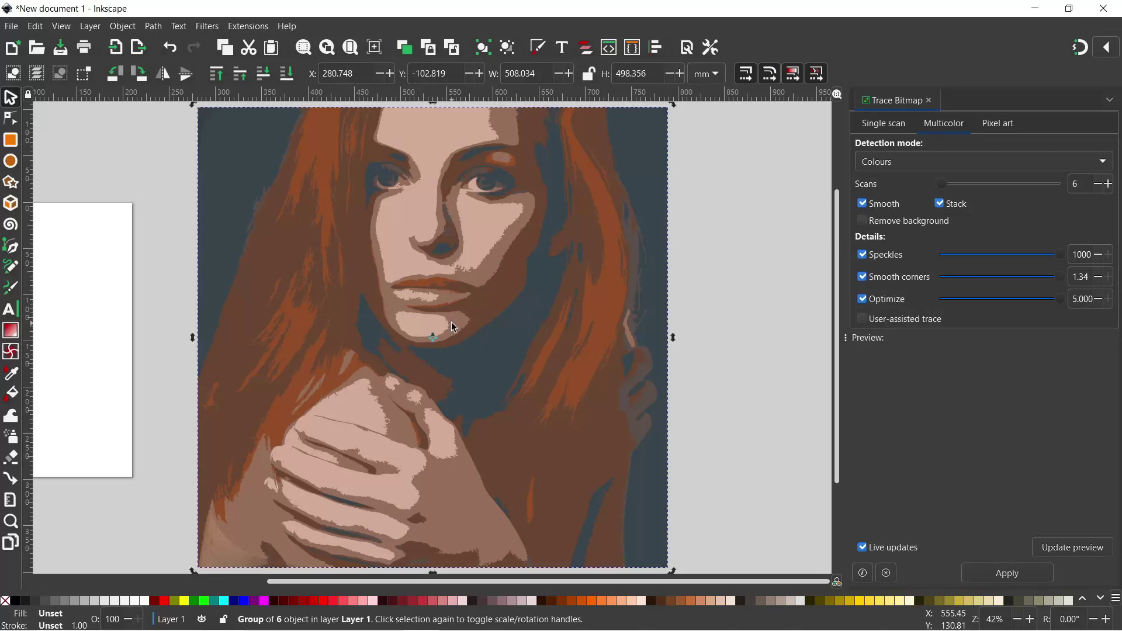
pyautogui.press('Delete')
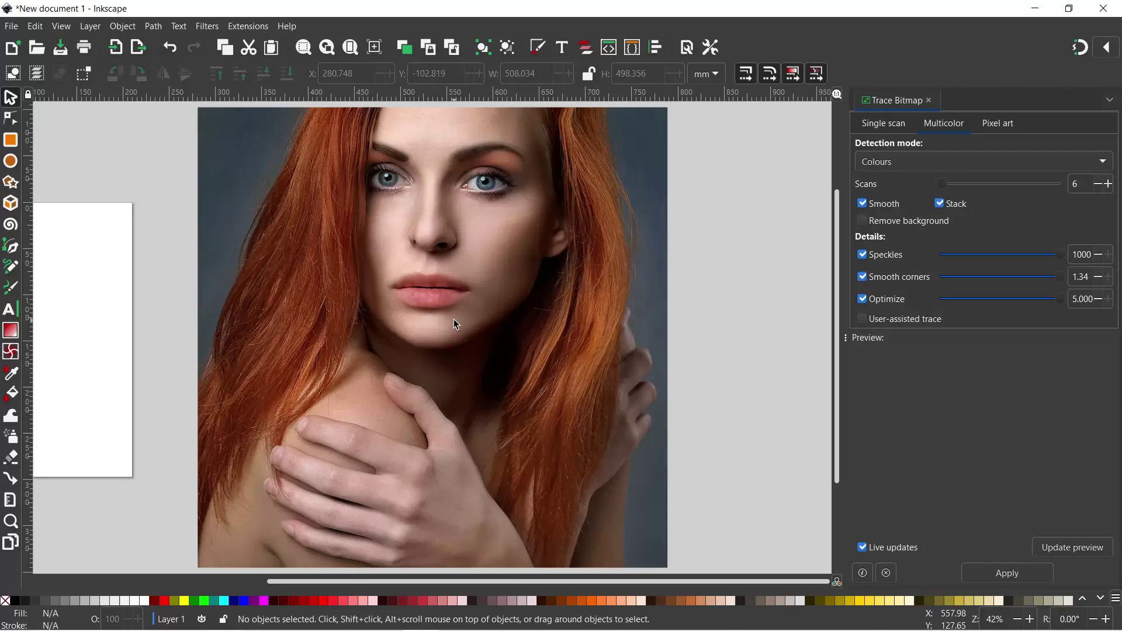
# Step: Blur the selected photo by 8.5% in Fill and Stroke, then return to Trace Bitmap
pyautogui.click(454, 321)
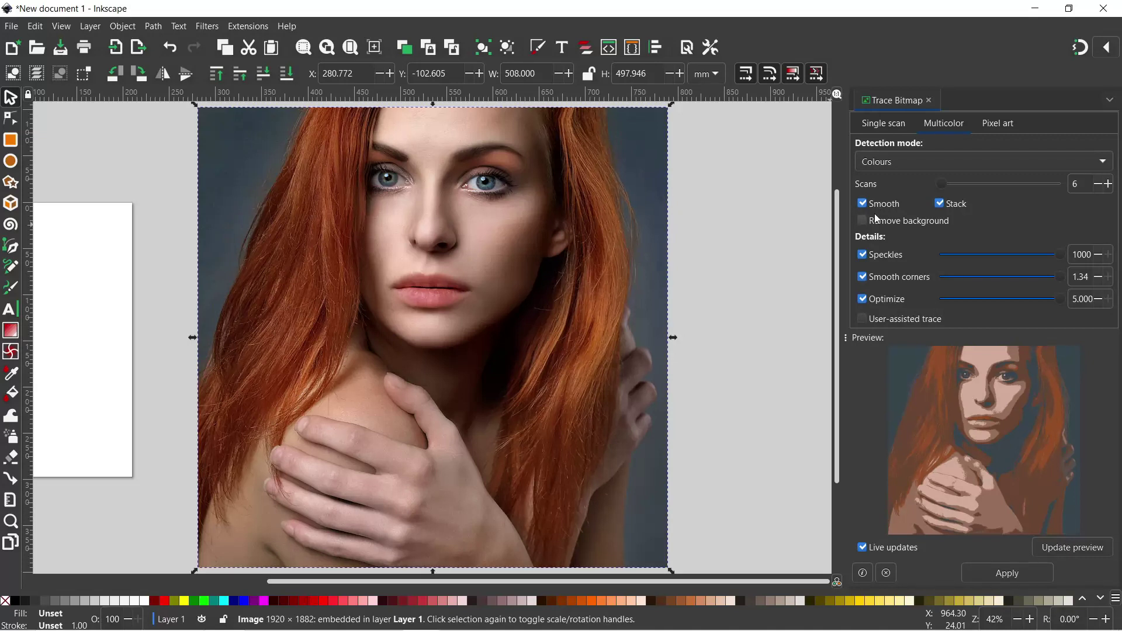
pyautogui.click(538, 48)
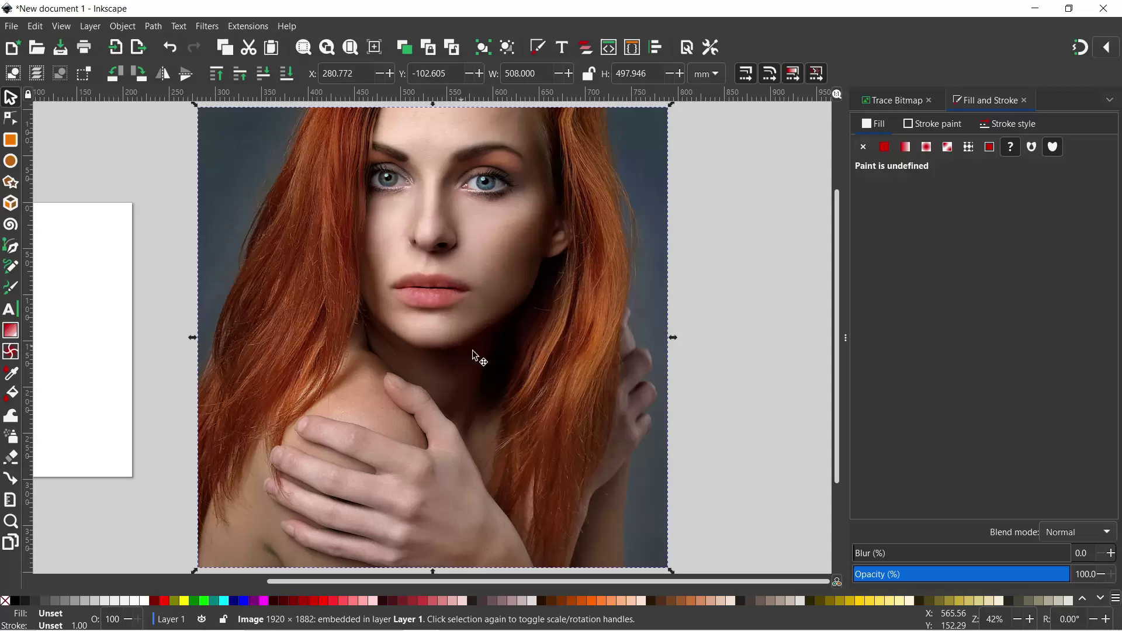
pyautogui.moveTo(857, 553); pyautogui.dragTo(869, 556)
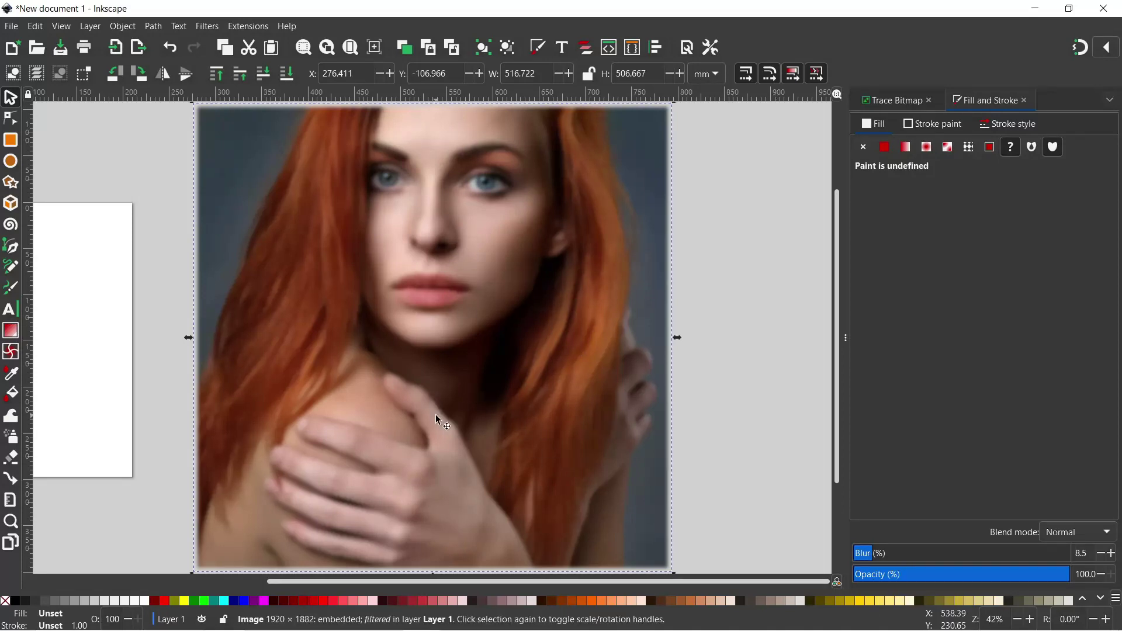
pyautogui.click(900, 100)
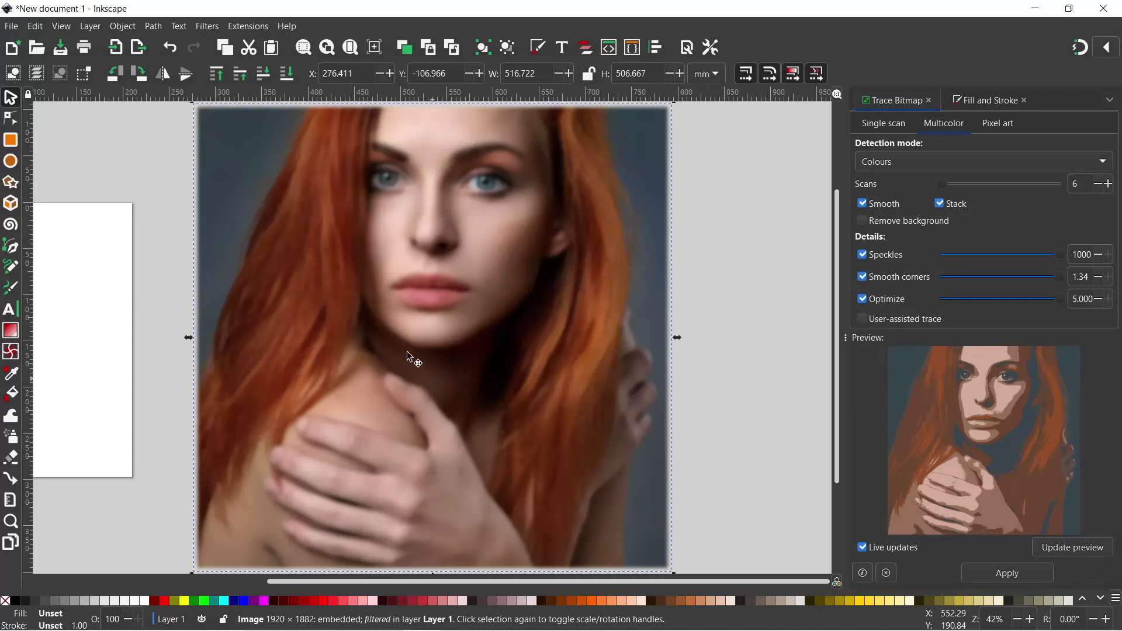
# Step: Make a bitmap copy of the blurred photo from the Edit menu
pyautogui.click(36, 26)
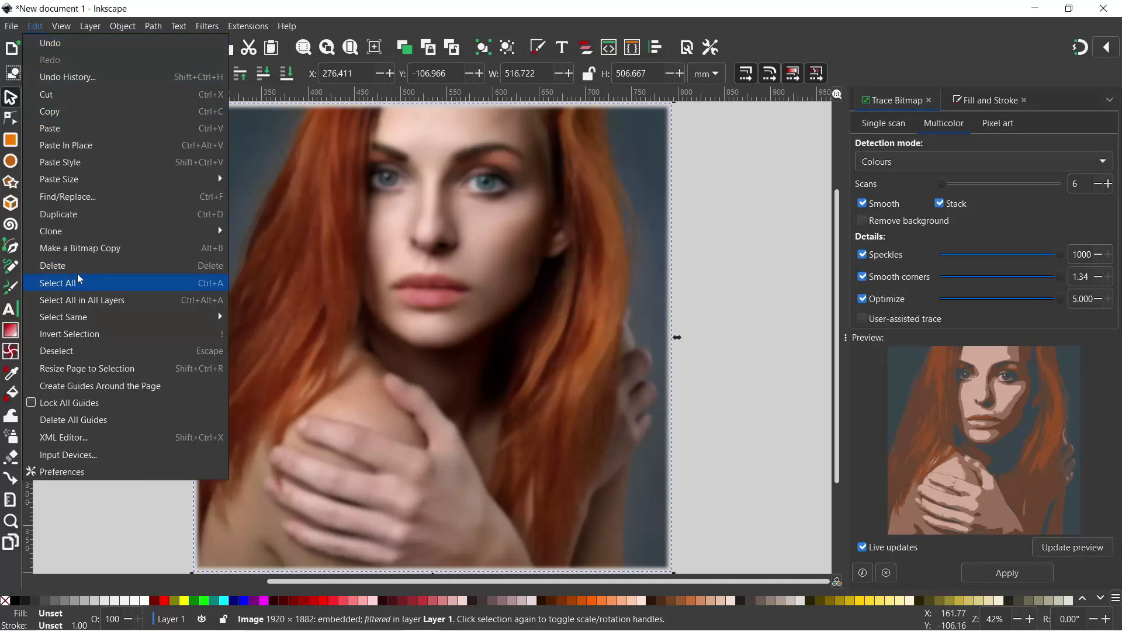
pyautogui.click(79, 248)
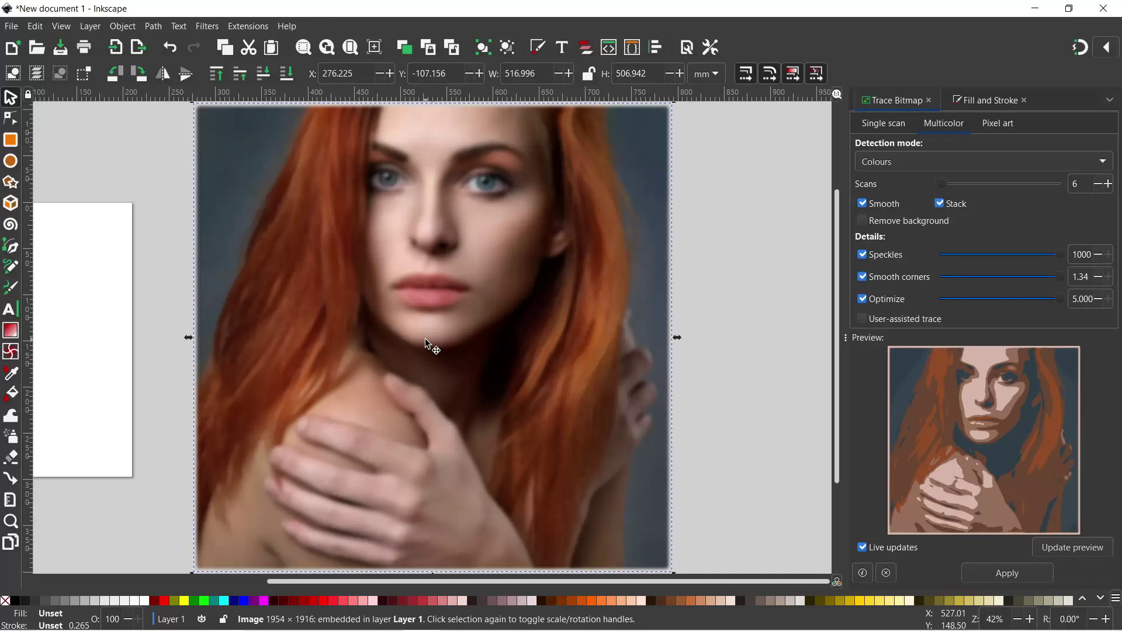
pyautogui.click(714, 52)
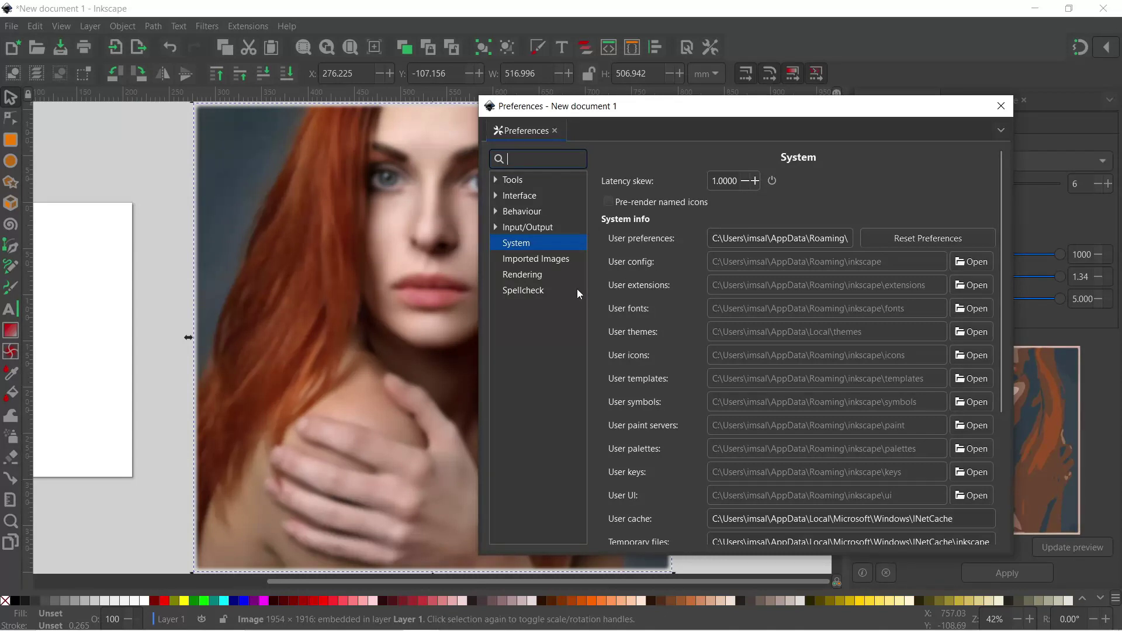
pyautogui.click(534, 264)
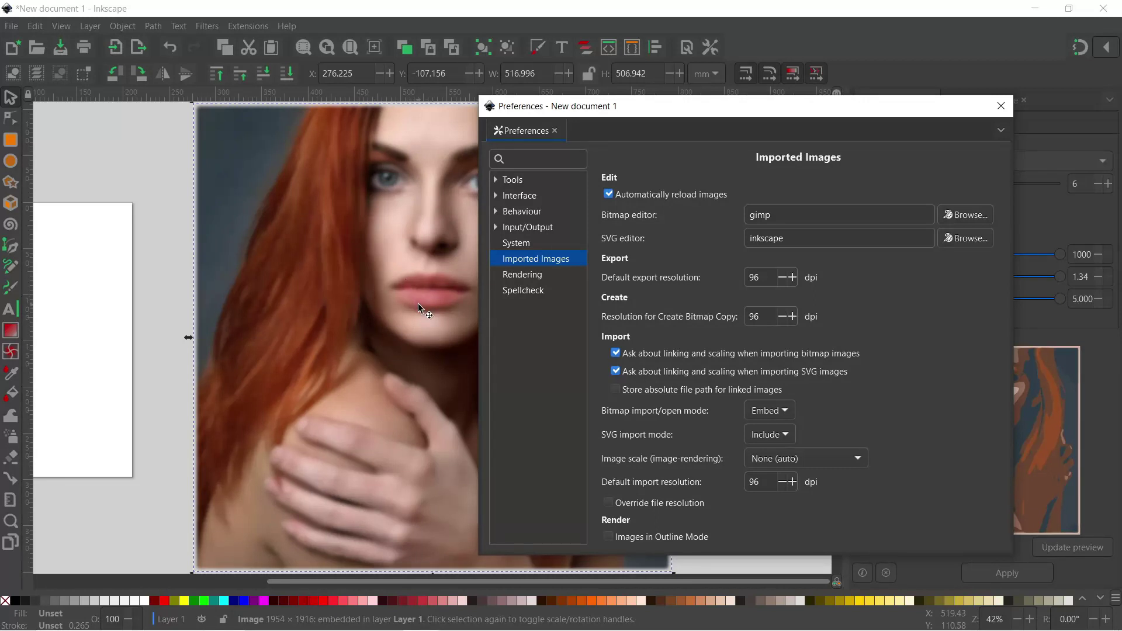
pyautogui.click(1002, 107)
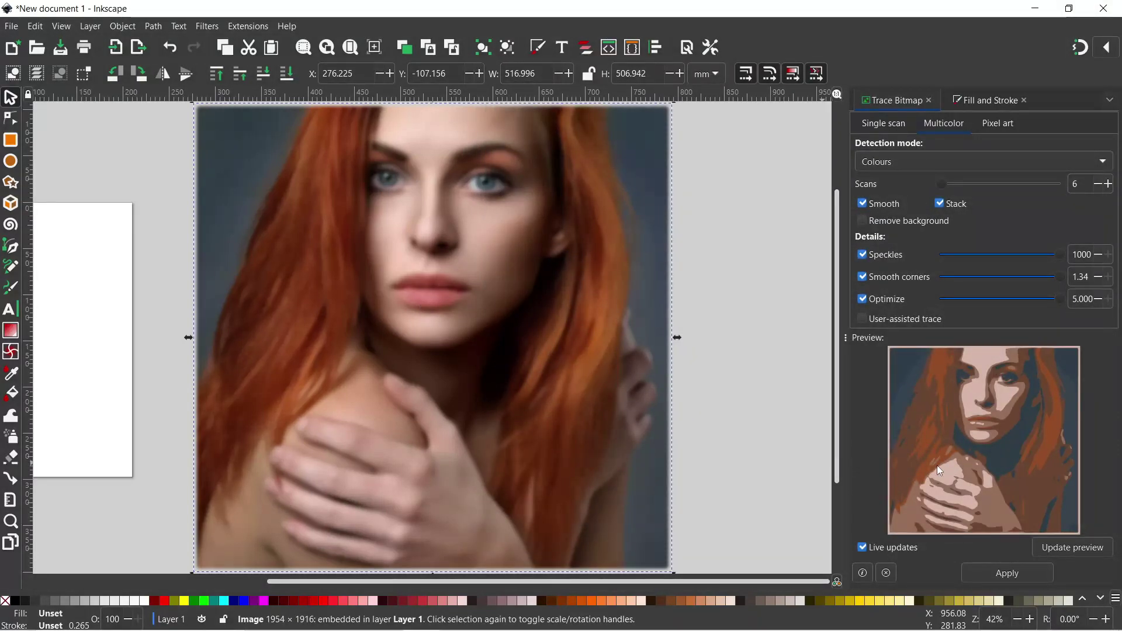
# Step: Apply the six-colour trace, drag the traced group right, and undo a pasted photo copy
pyautogui.click(1011, 575)
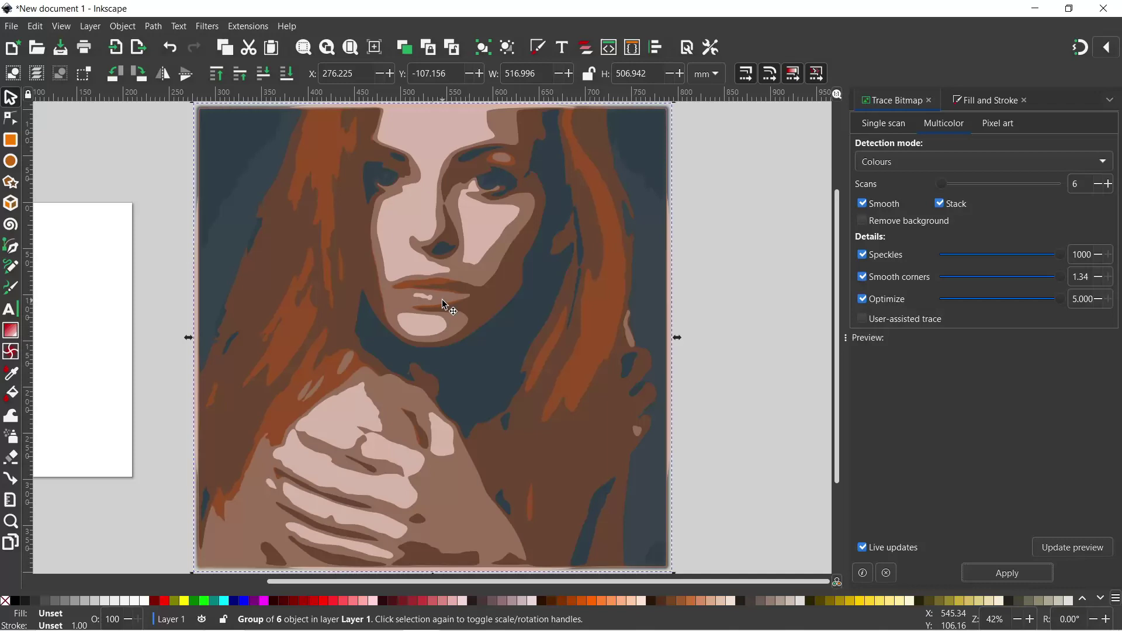
pyautogui.moveTo(248, 289)
pyautogui.mouseDown()
pyautogui.moveTo(877, 288)
pyautogui.moveTo(903, 263)
pyautogui.moveTo(1119, 275)
pyautogui.mouseUp()
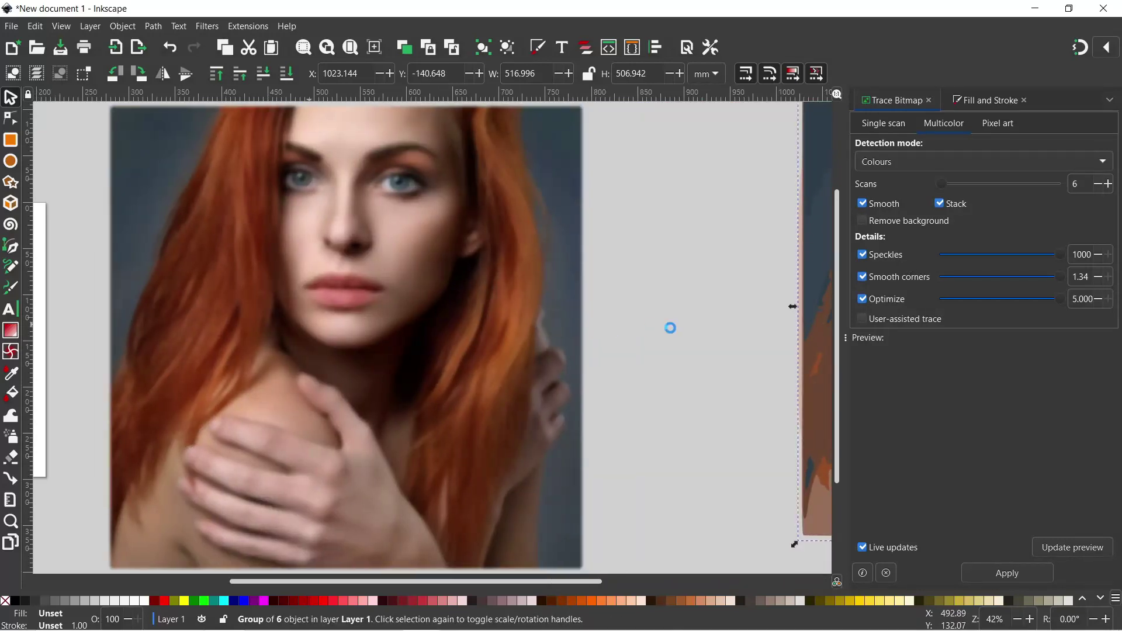
pyautogui.hotkey('ctrl', 'v')
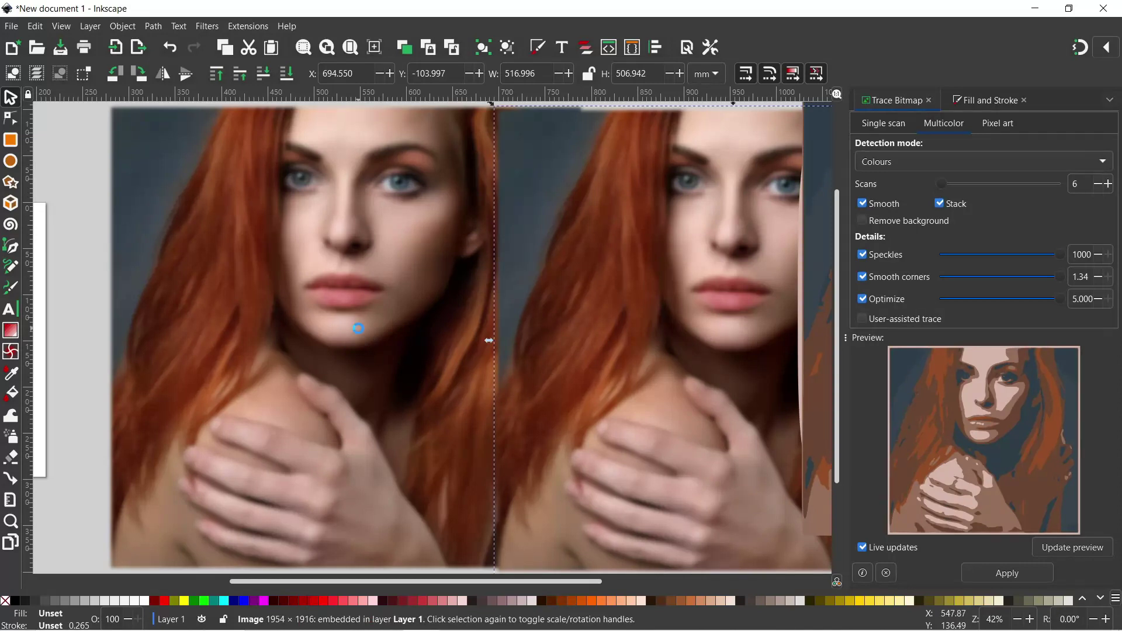
pyautogui.click(360, 333)
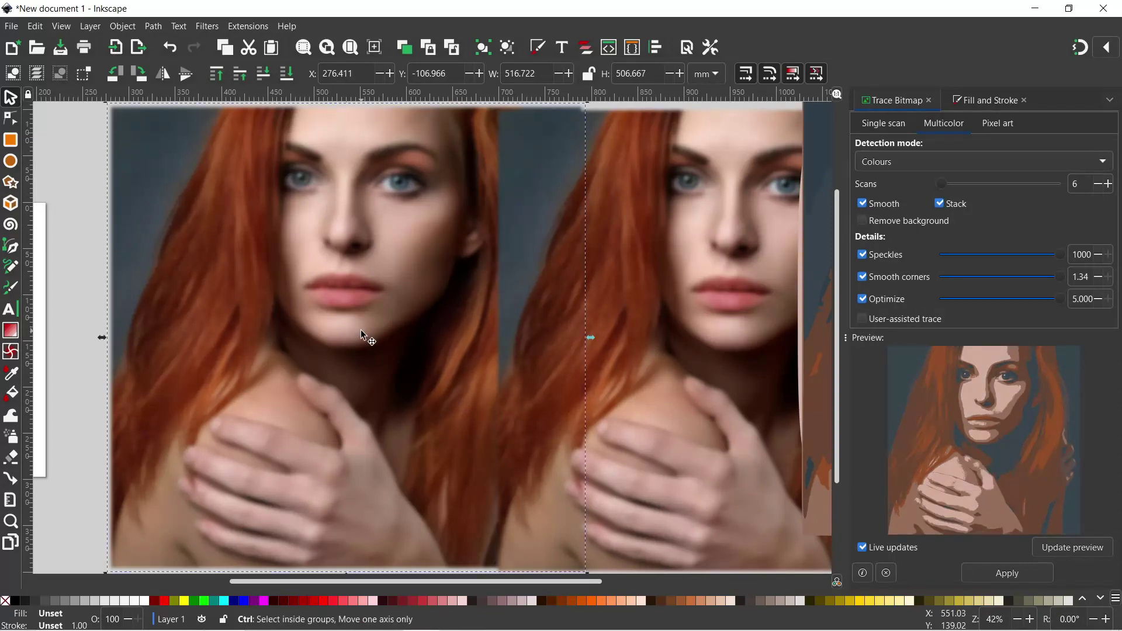
pyautogui.hotkey('ctrl', 'z')
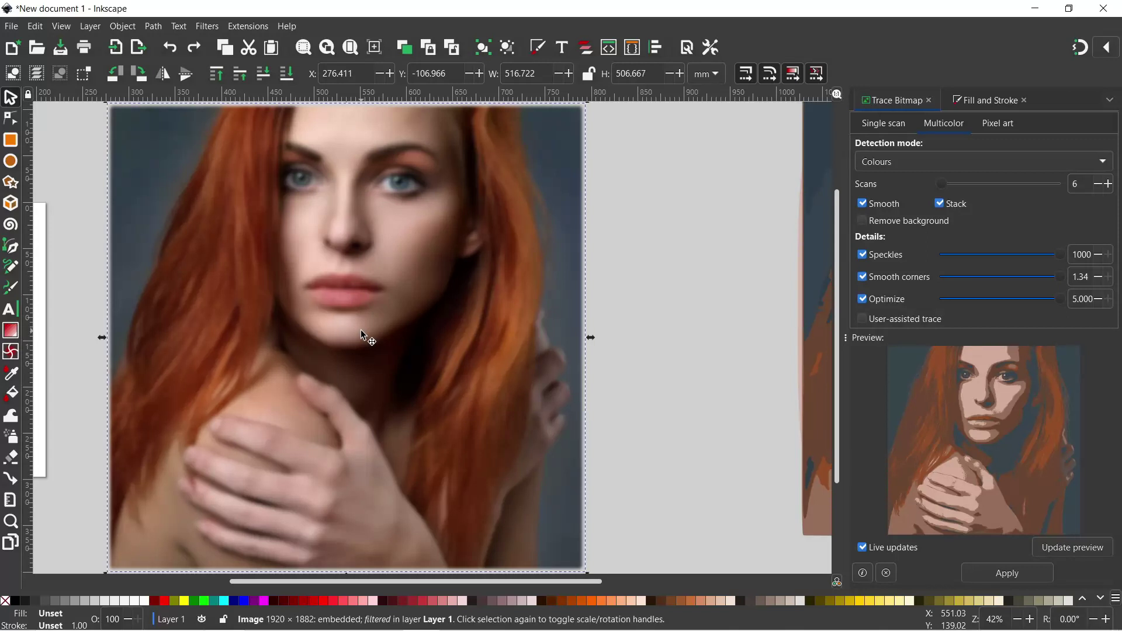
# Step: Undo the move, raise the original photo to the top, and set its blur to 0
pyautogui.hotkey('ctrl', 'z')
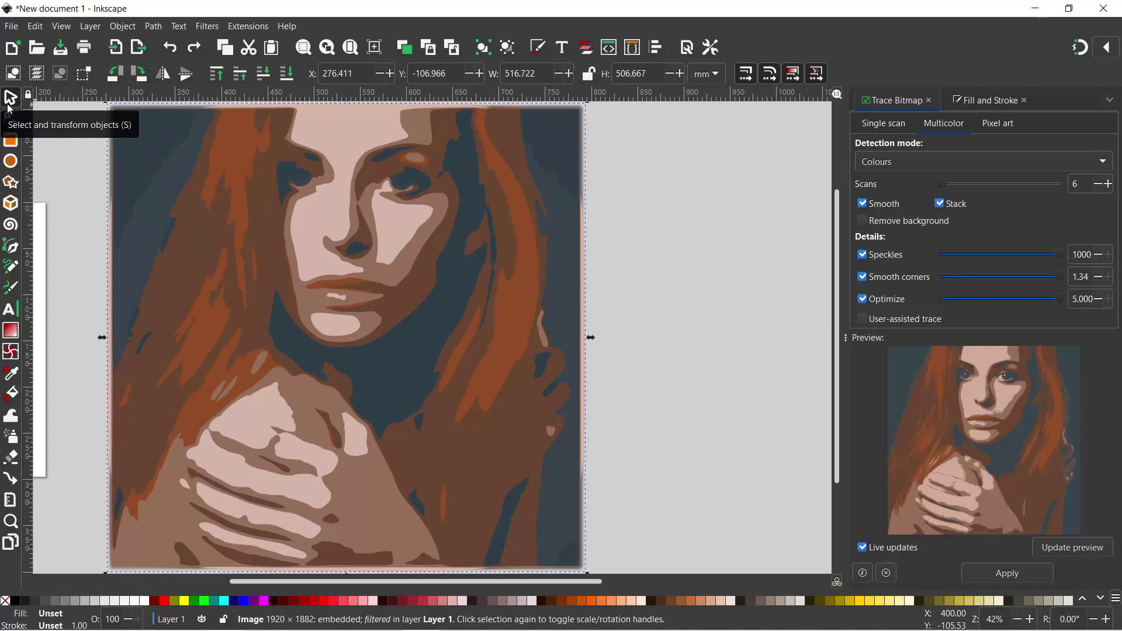
pyautogui.click(221, 75)
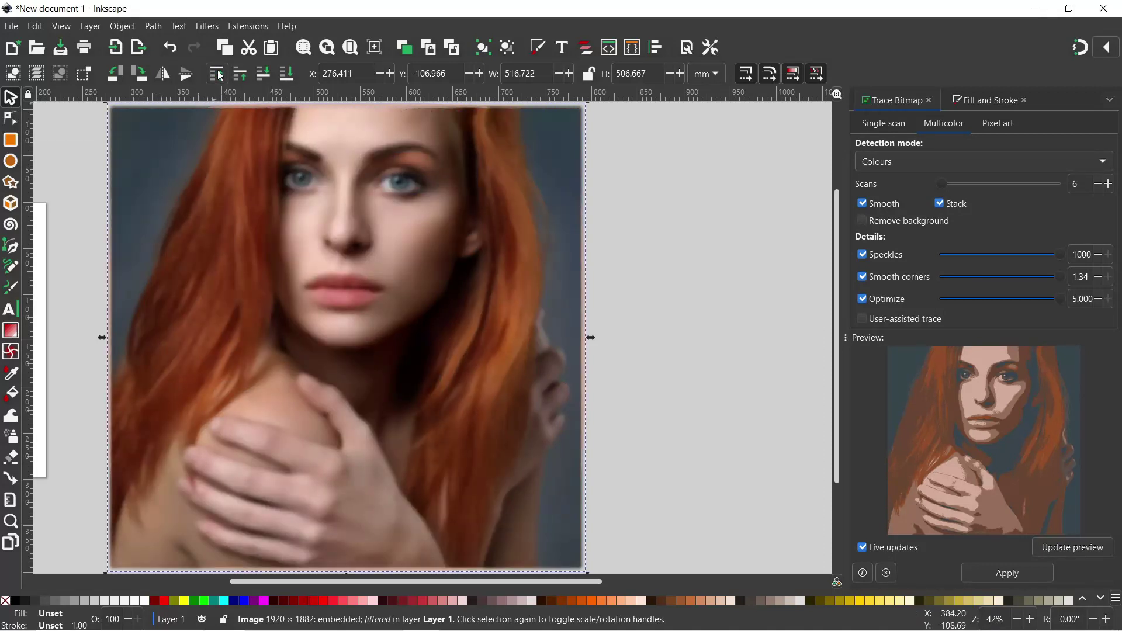
pyautogui.click(988, 102)
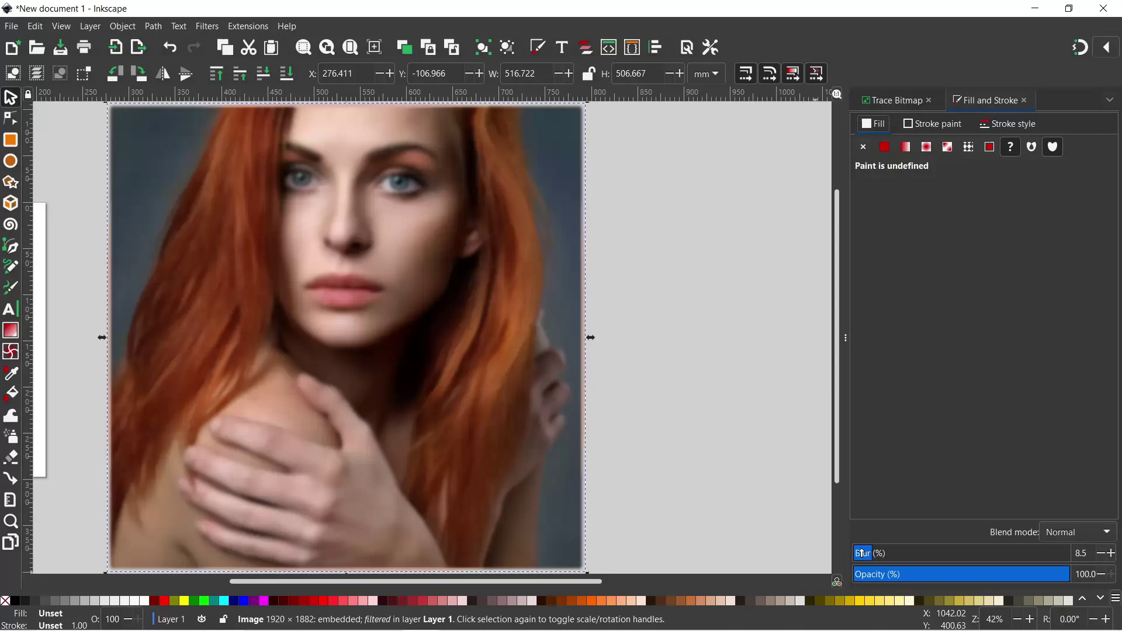
pyautogui.moveTo(862, 553); pyautogui.dragTo(854, 553)
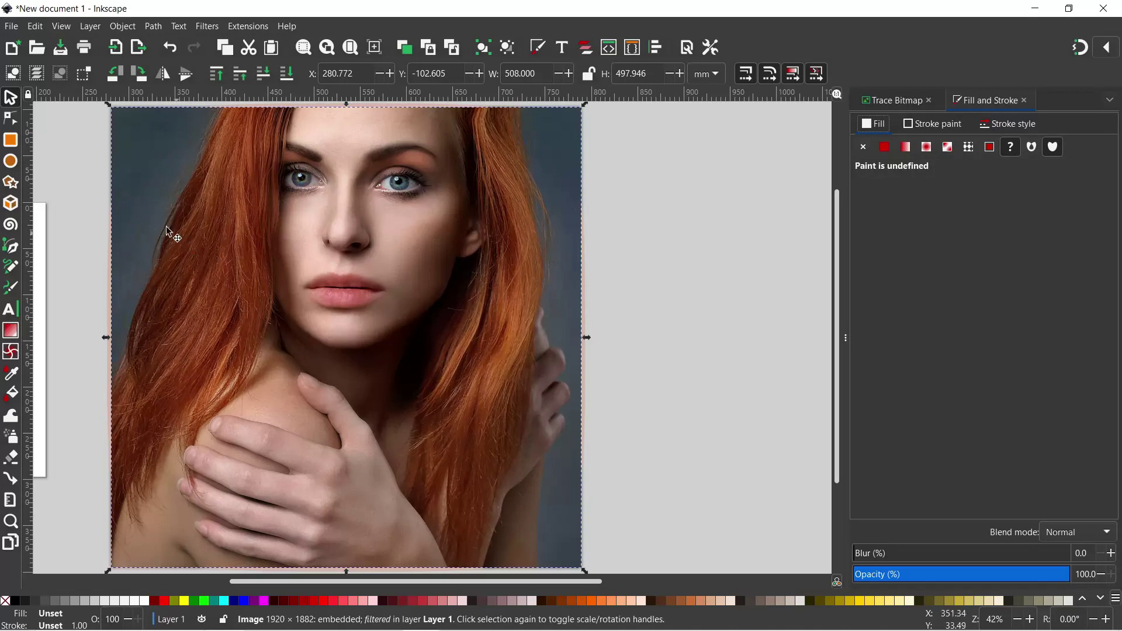
# Step: Draw a closed Bezier path around the lips and set its fill to none
pyautogui.click(18, 253)
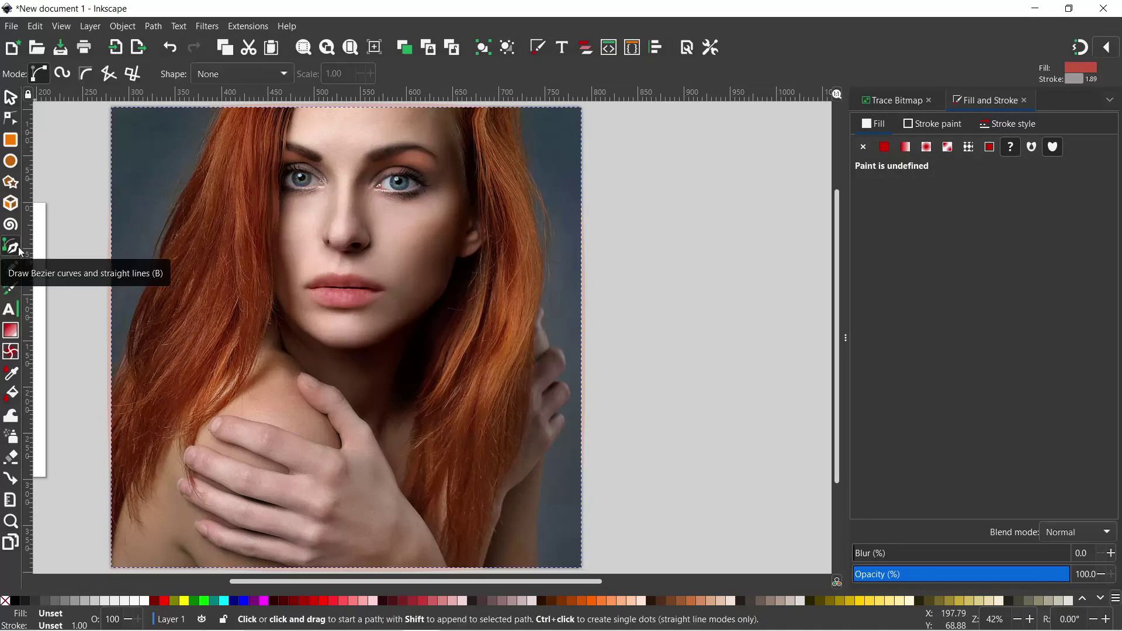
pyautogui.click(303, 289)
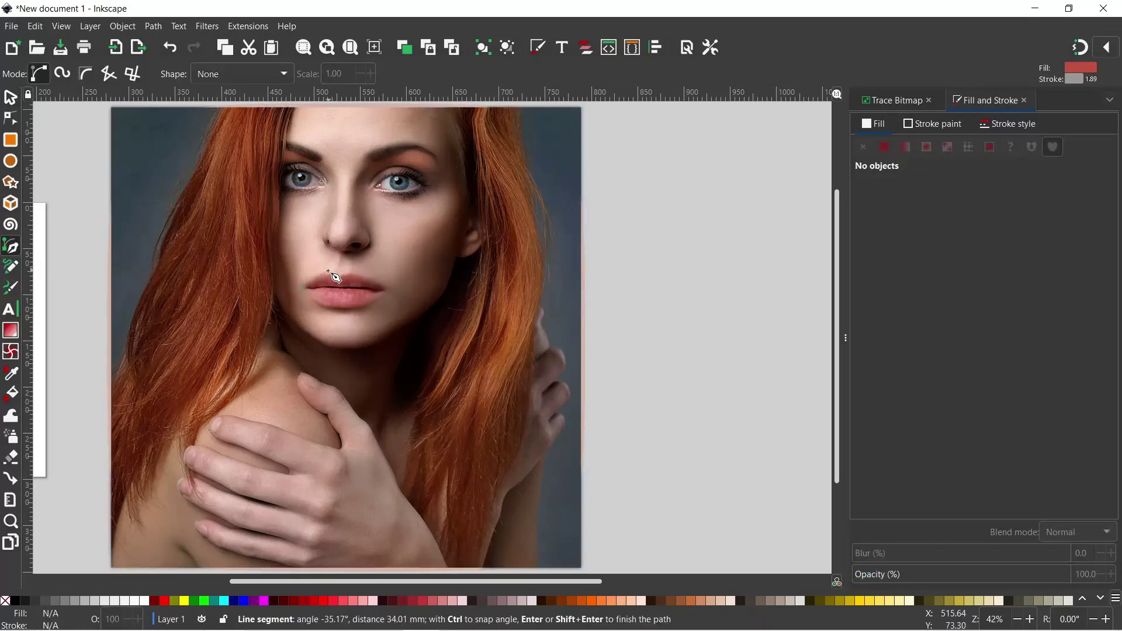
pyautogui.moveTo(329, 272); pyautogui.dragTo(307, 355)
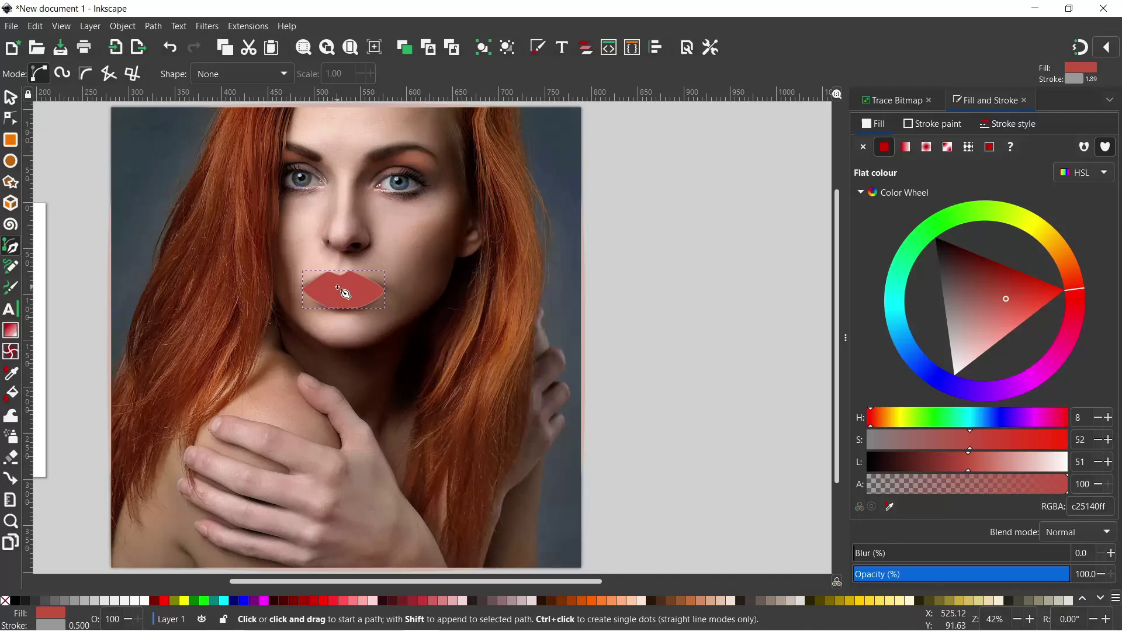
pyautogui.click(6, 600)
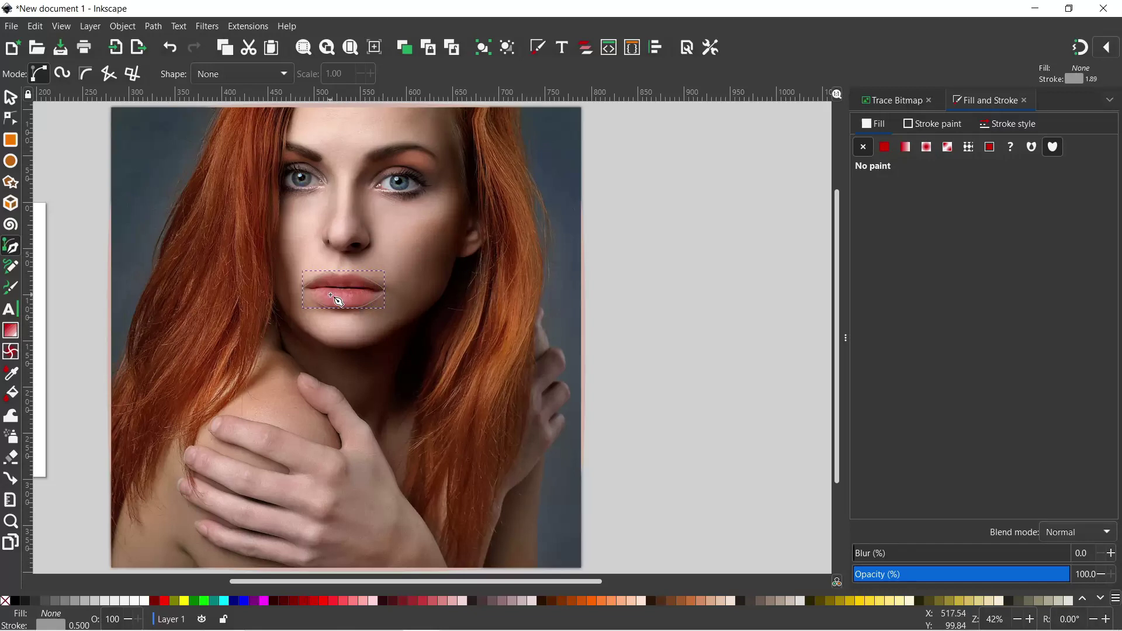
# Step: Zoom in and drag the lip path's nodes onto the upper and lower lip edges
pyautogui.scroll(3, 338, 308)
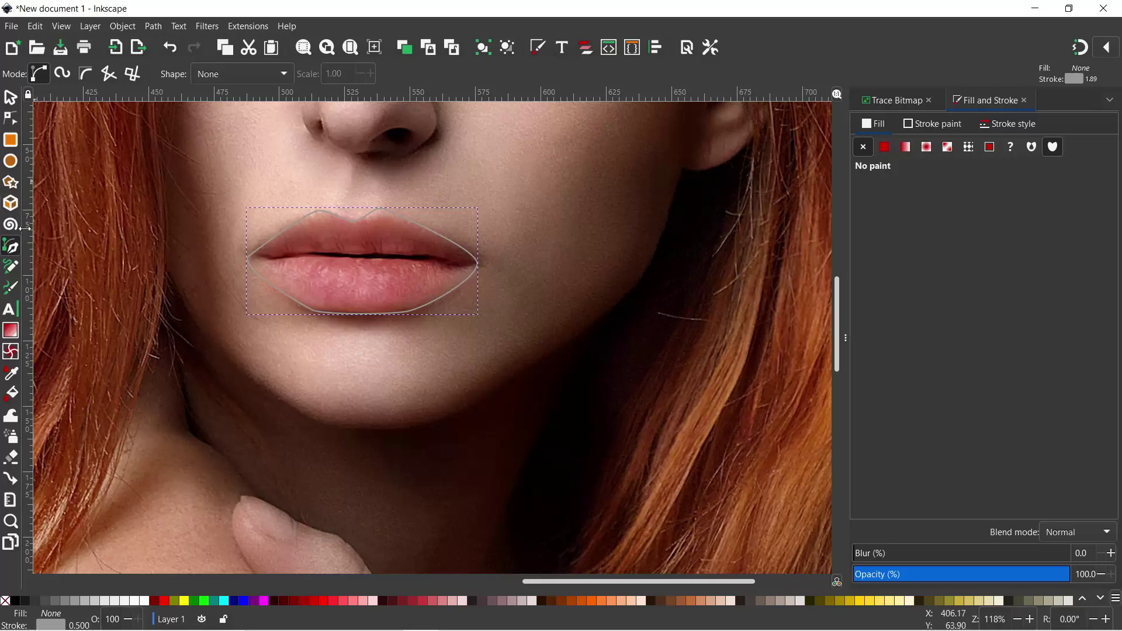
pyautogui.click(10, 118)
pyautogui.moveTo(392, 213); pyautogui.dragTo(395, 220)
pyautogui.moveTo(319, 211); pyautogui.dragTo(317, 214)
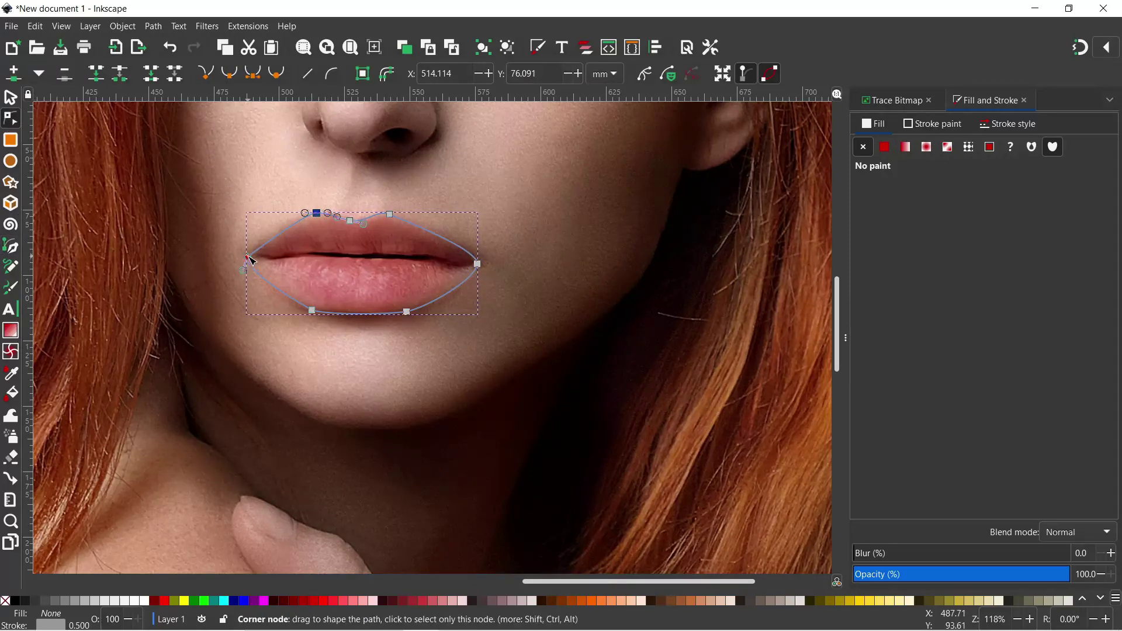
pyautogui.moveTo(314, 312); pyautogui.dragTo(317, 311)
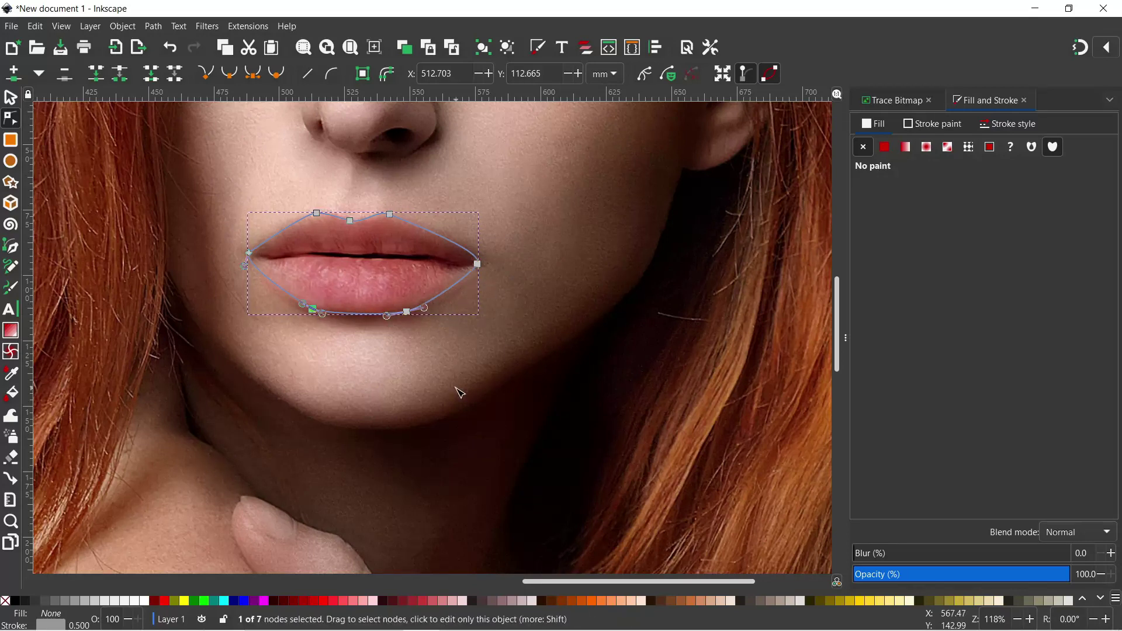
pyautogui.moveTo(354, 221); pyautogui.dragTo(394, 215)
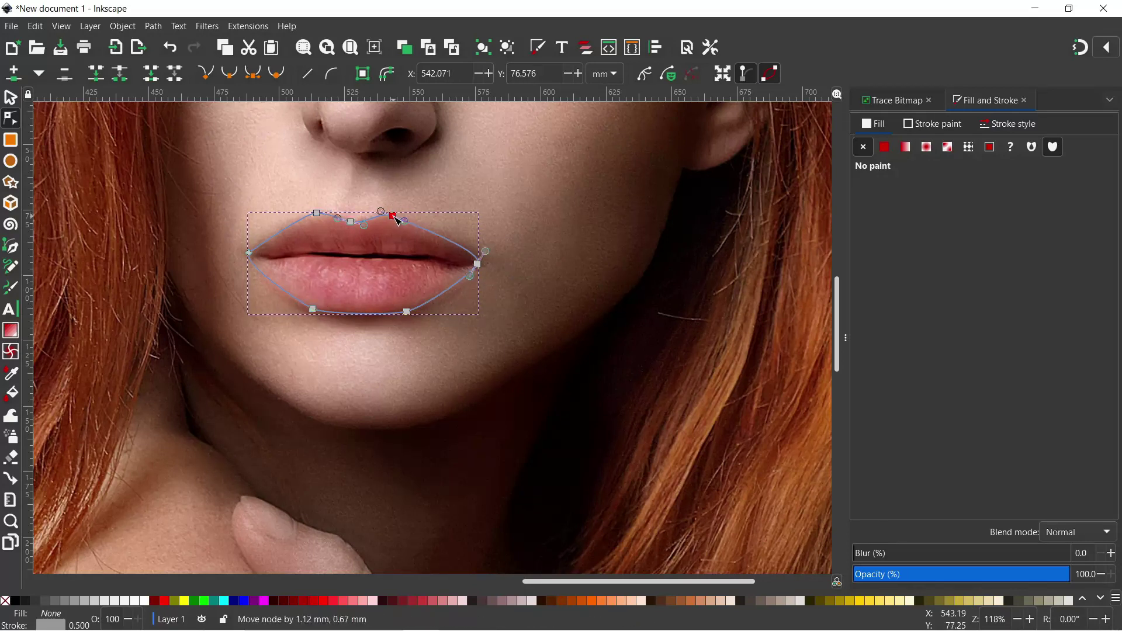
pyautogui.click(429, 355)
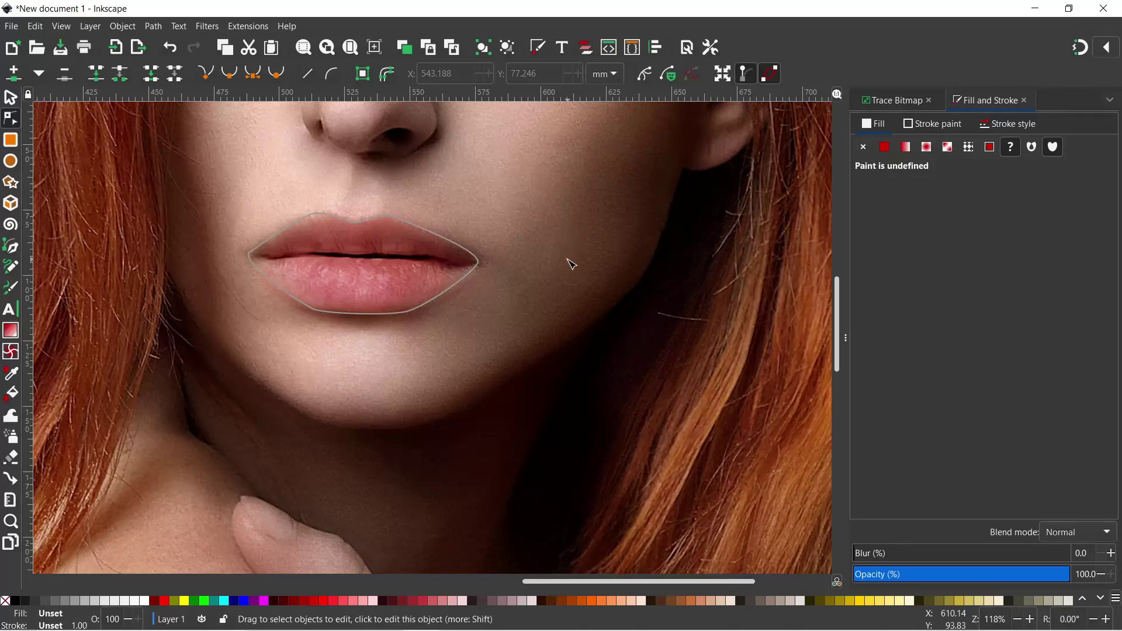
# Step: Select the lip outline path and the photo, then clip the photo to the outline
pyautogui.click(11, 98)
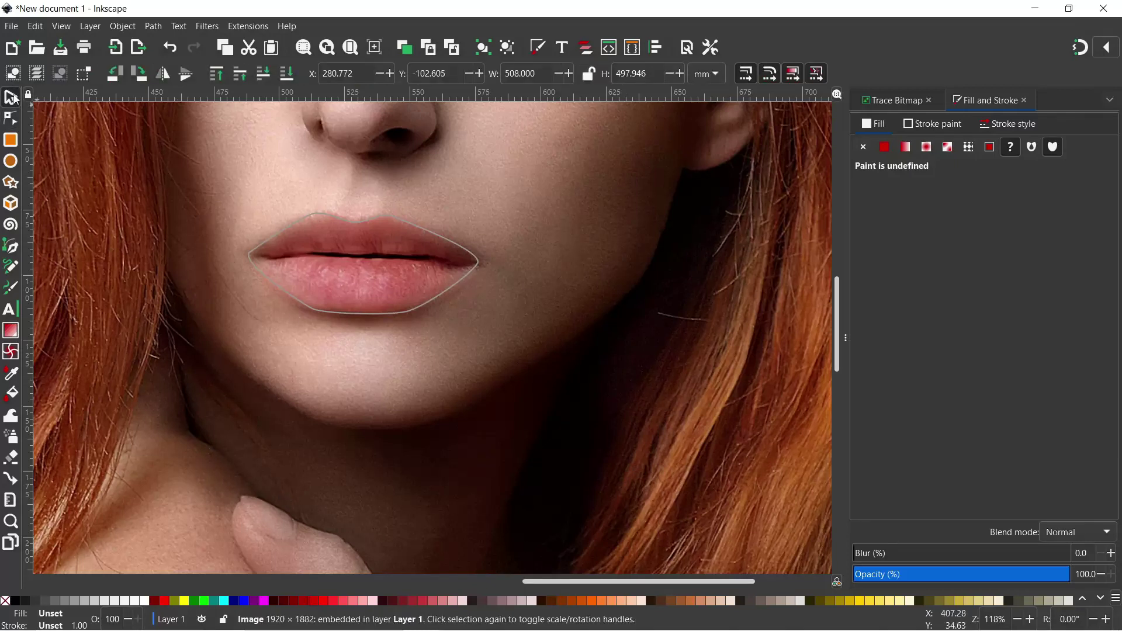
pyautogui.click(367, 224)
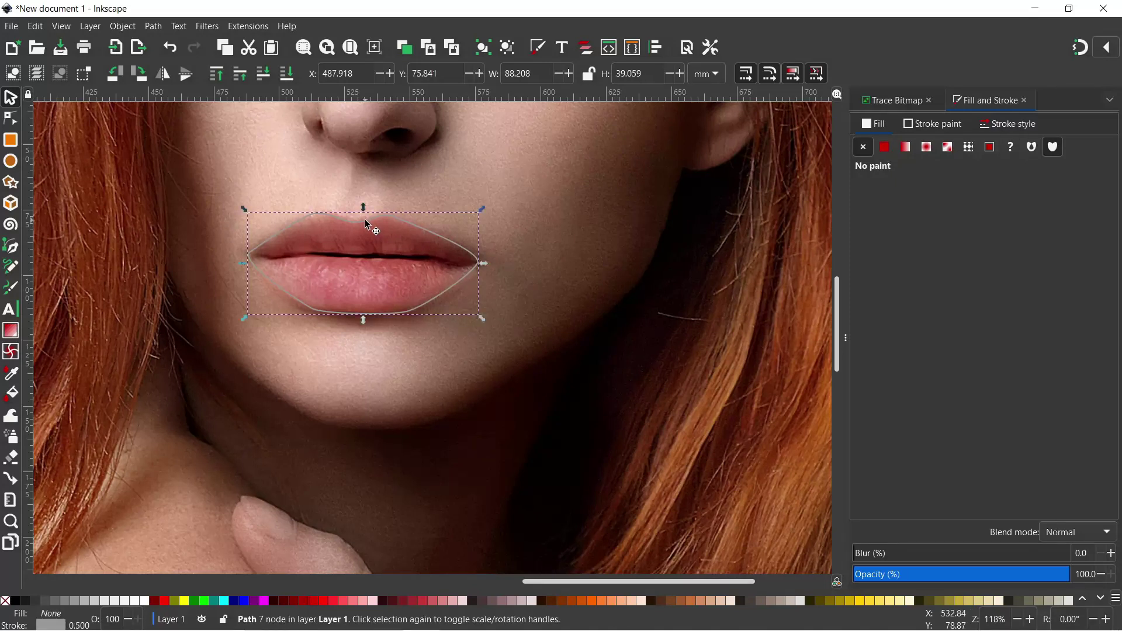
pyautogui.keyDown('shift'); pyautogui.click(211, 173); pyautogui.keyUp('shift')
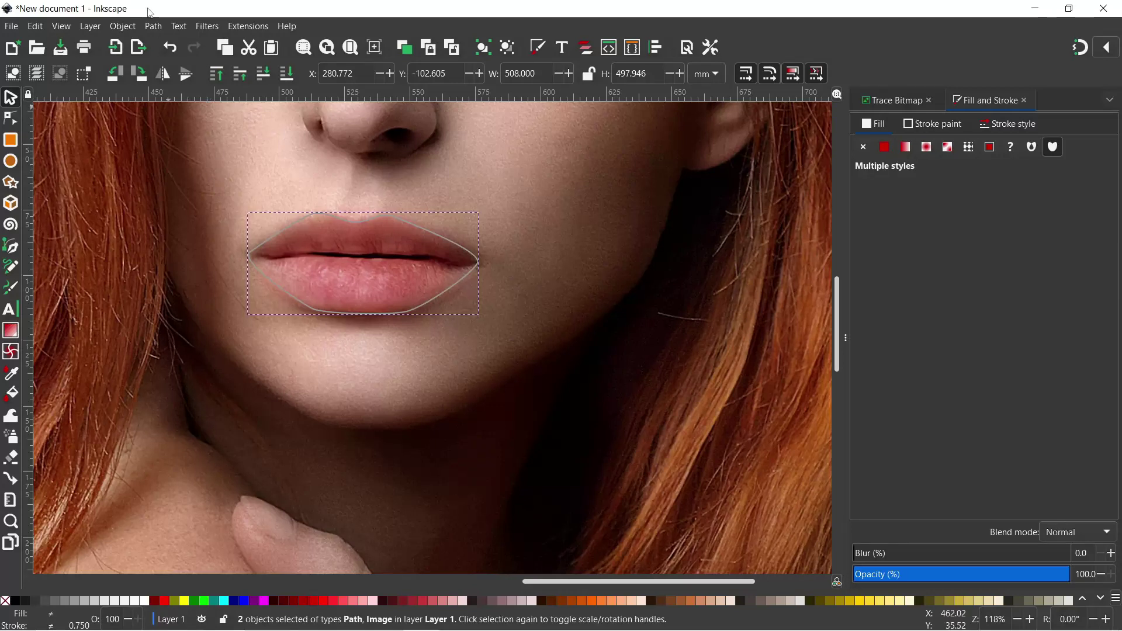
pyautogui.click(128, 27)
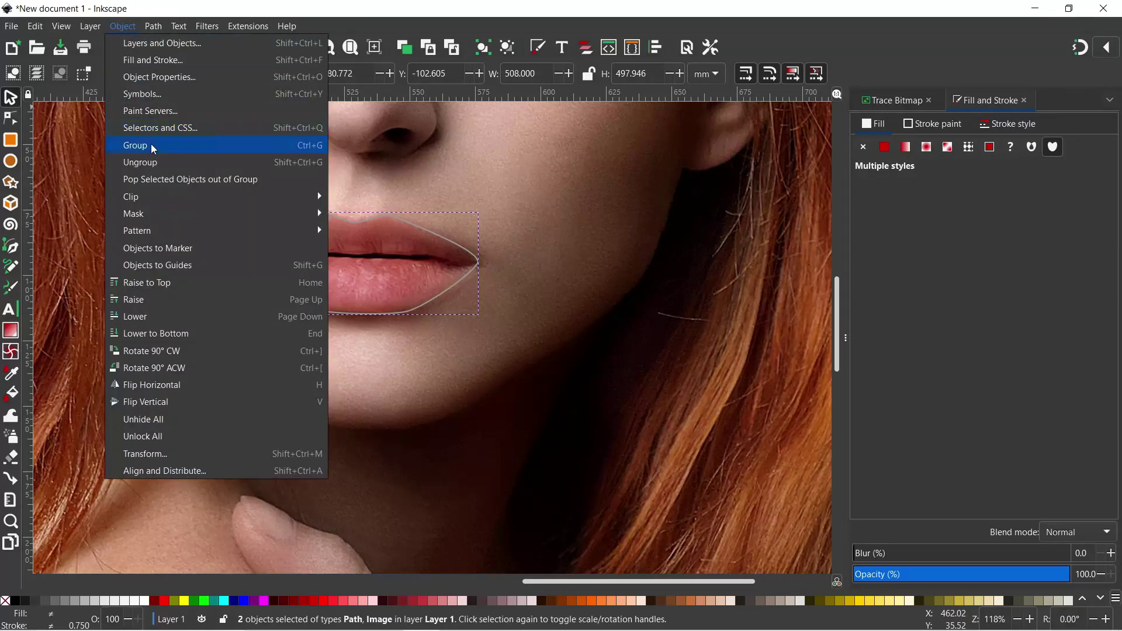
pyautogui.moveTo(160, 204)
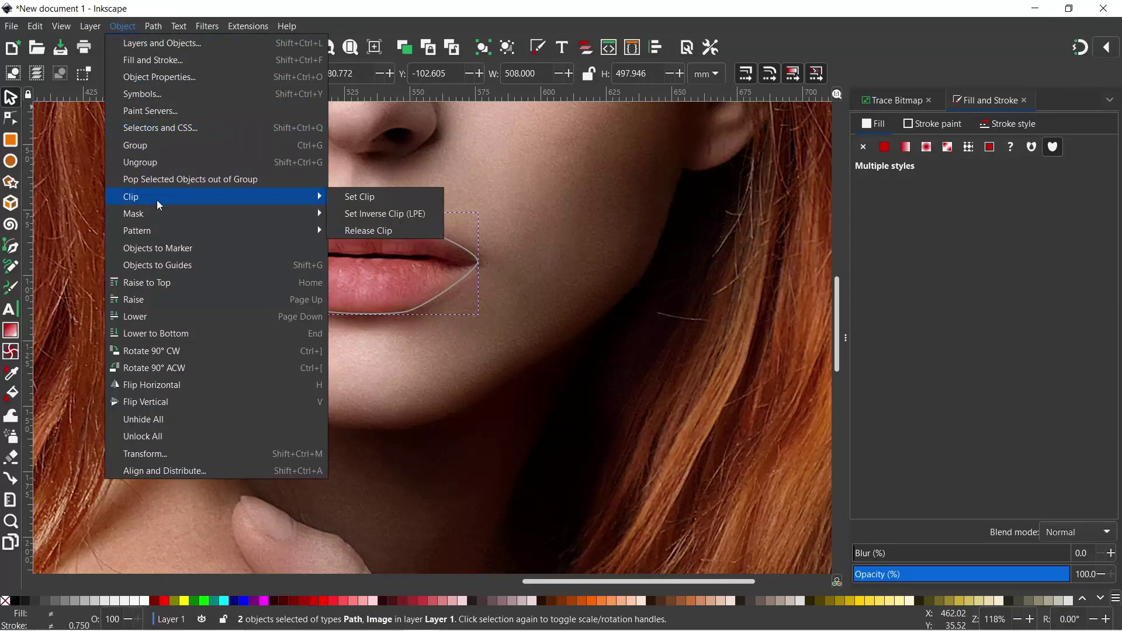
pyautogui.click(353, 199)
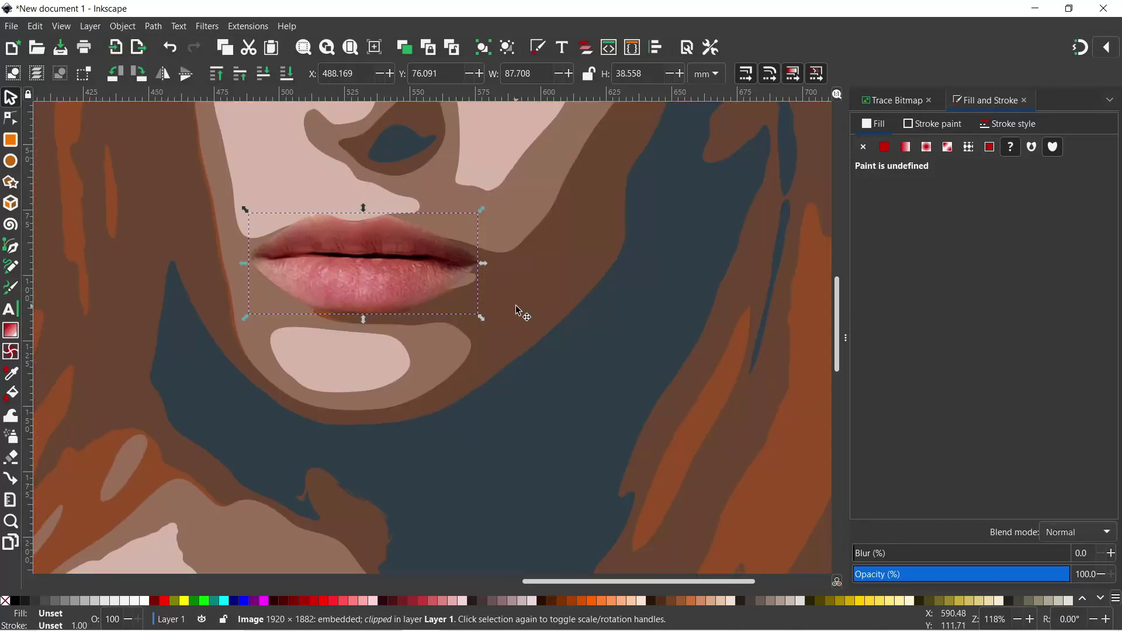
# Step: Make a bitmap copy of the clipped lips and trace it as a 6-scan multicolour group
pyautogui.click(898, 103)
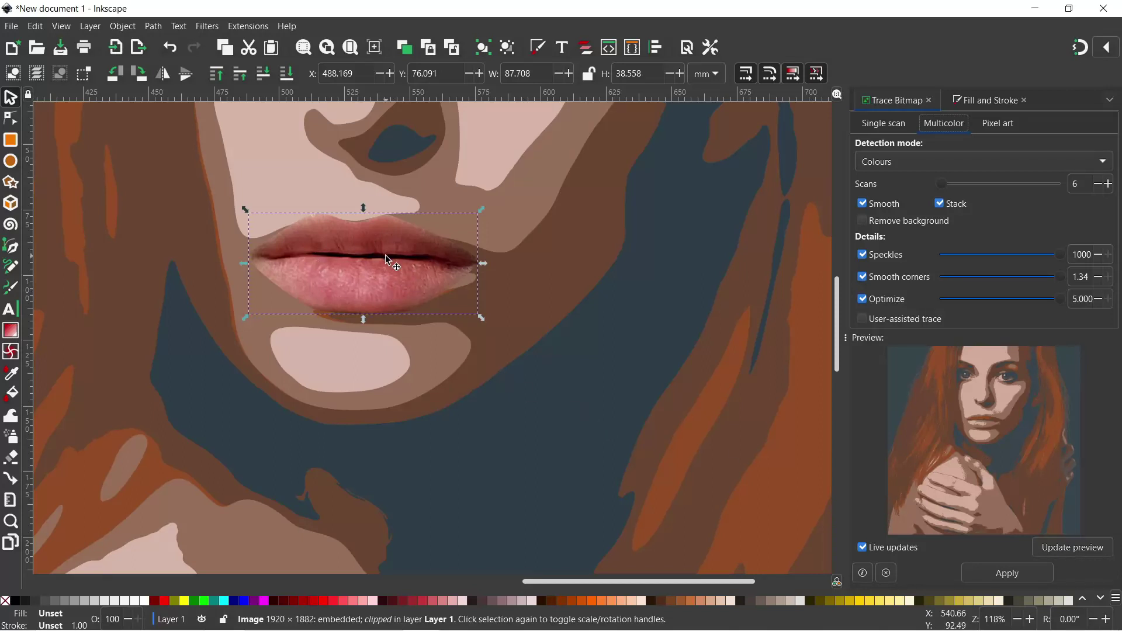
pyautogui.click(35, 27)
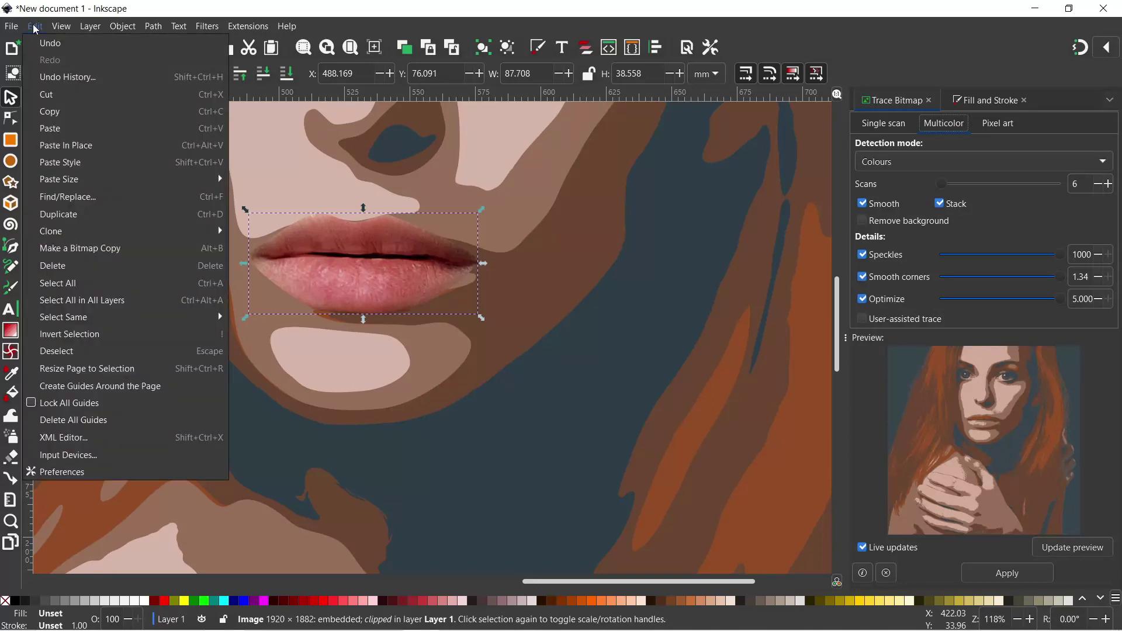
pyautogui.click(88, 251)
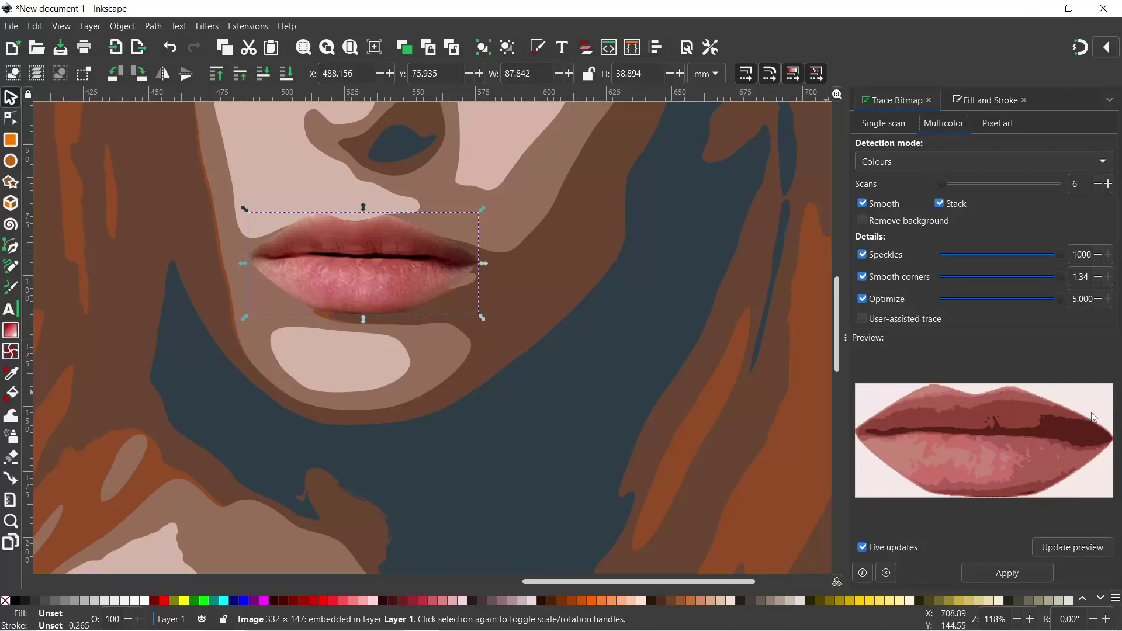
pyautogui.click(1008, 577)
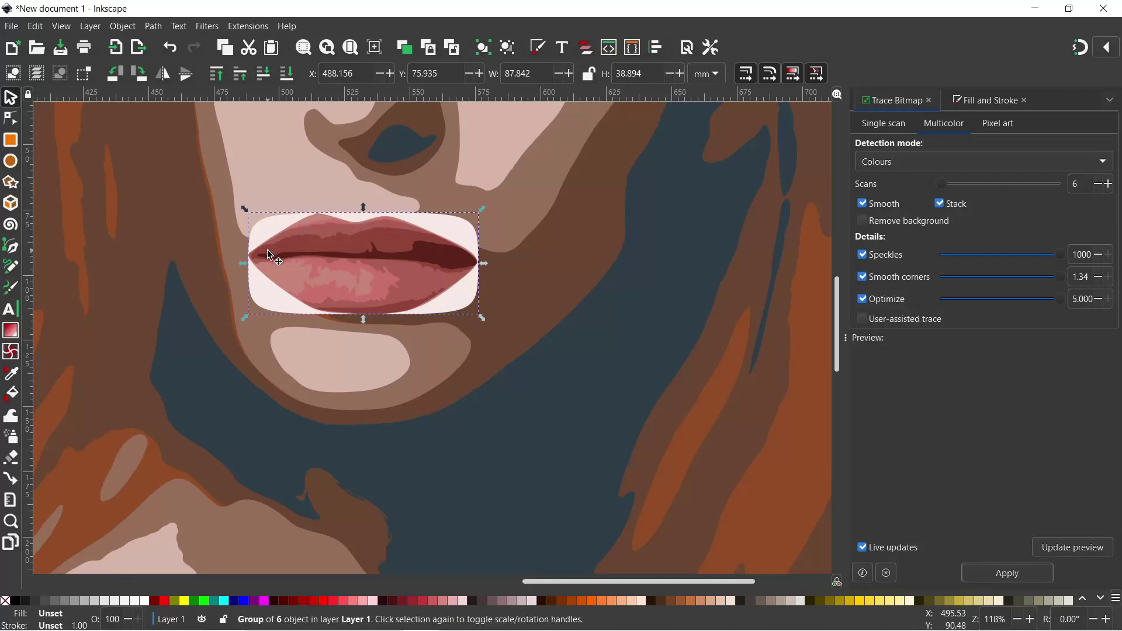
# Step: Undo the lips trace and retrace the lips bitmap with Remove background turned on
pyautogui.hotkey('ctrl', 'z')
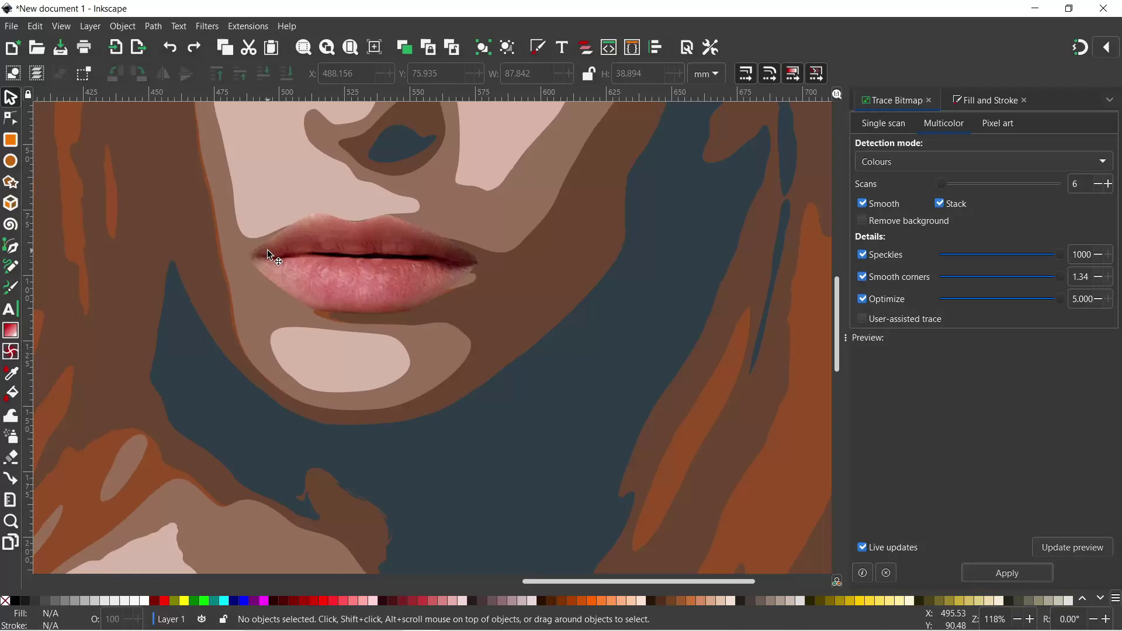
pyautogui.click(863, 220)
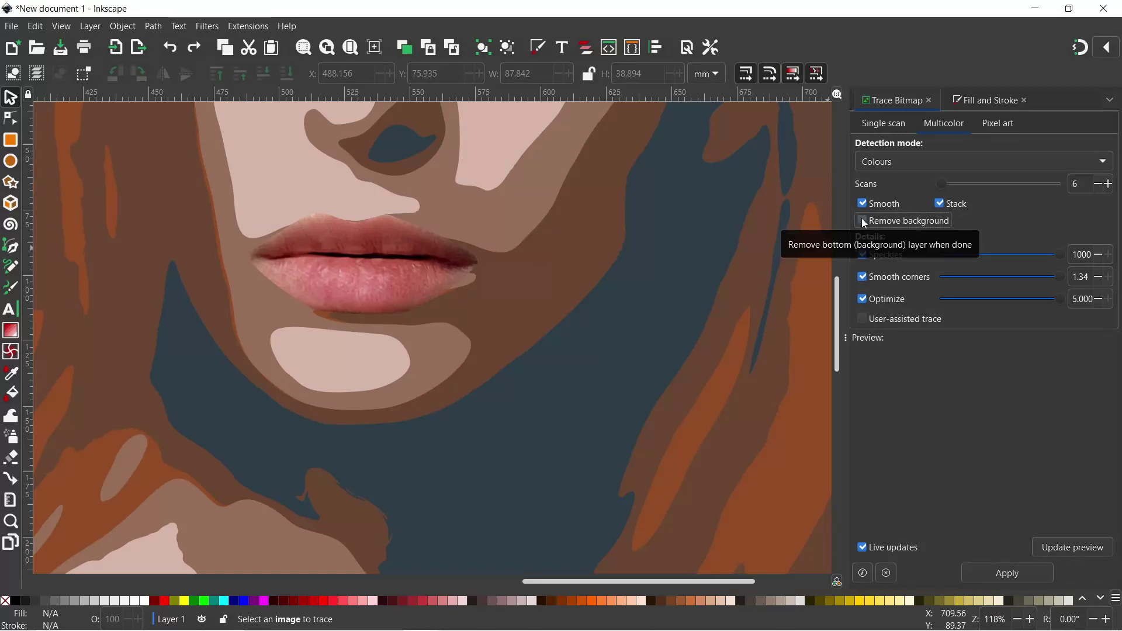
pyautogui.click(356, 228)
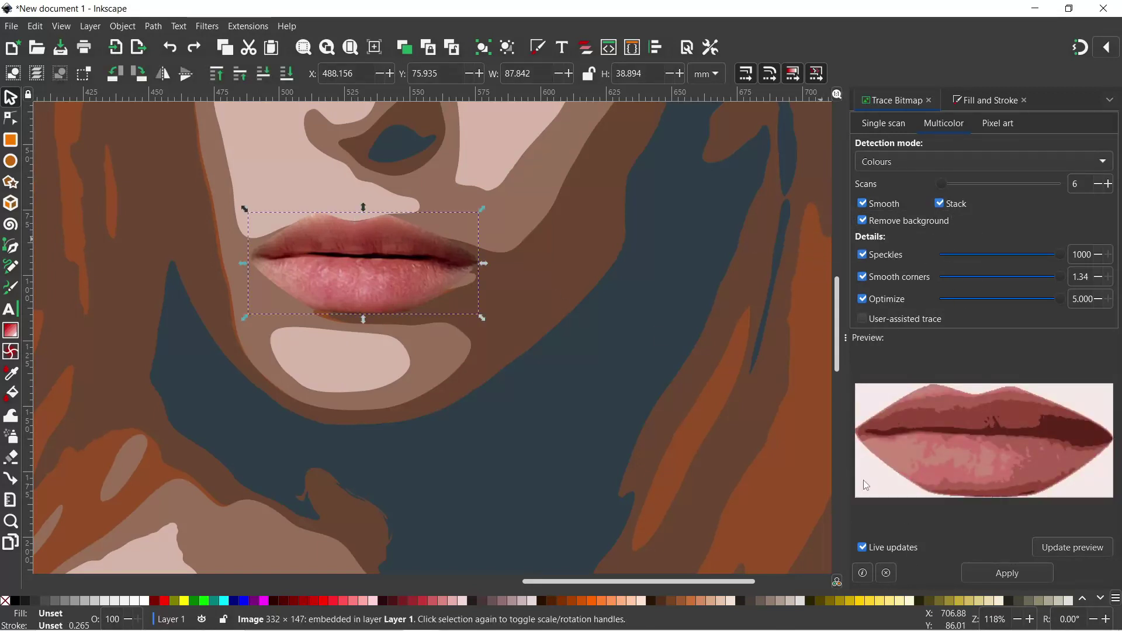
pyautogui.click(1000, 574)
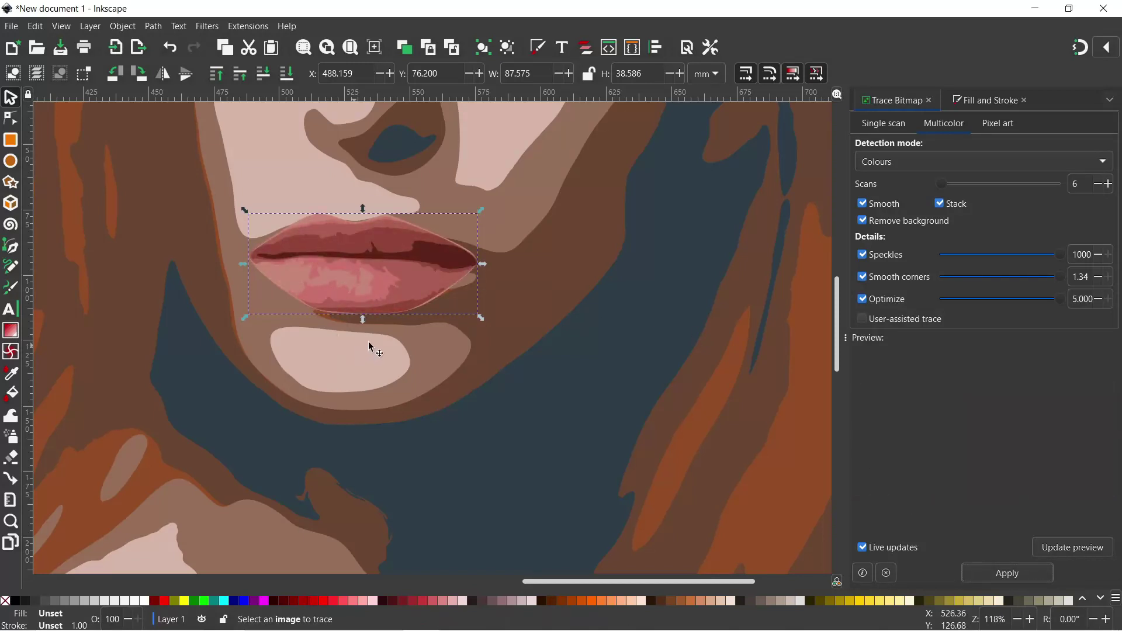
# Step: Drag the traced lips aside to compare, put them back in place, and deselect them
pyautogui.moveTo(376, 280); pyautogui.dragTo(476, 325)
pyautogui.hotkey('ctrl', 'z')
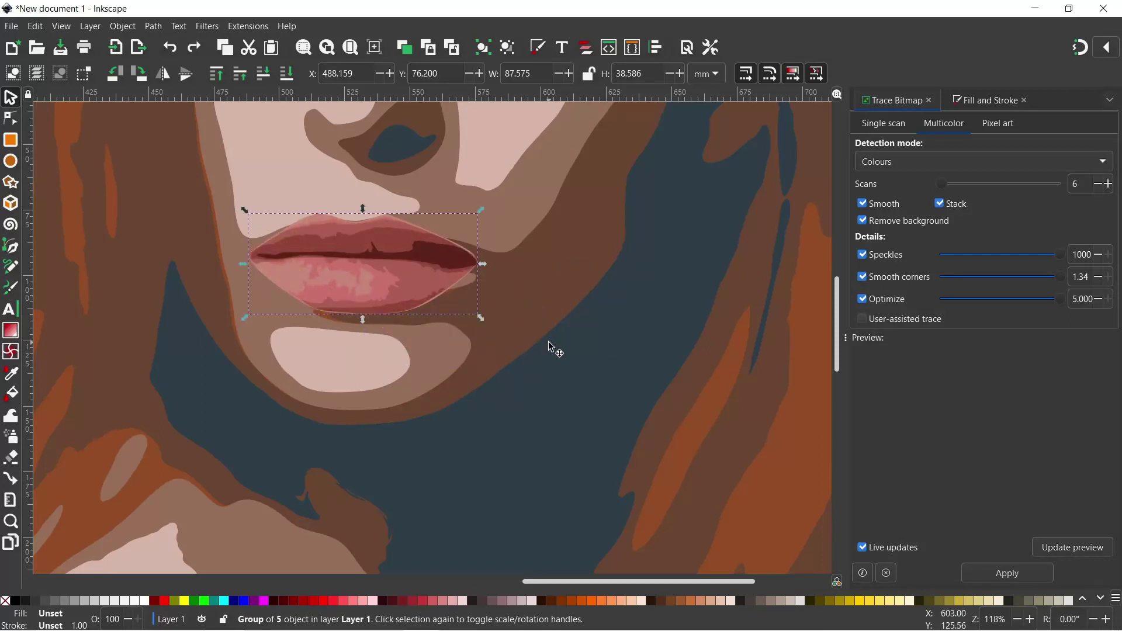
pyautogui.scroll(1, 549, 338)
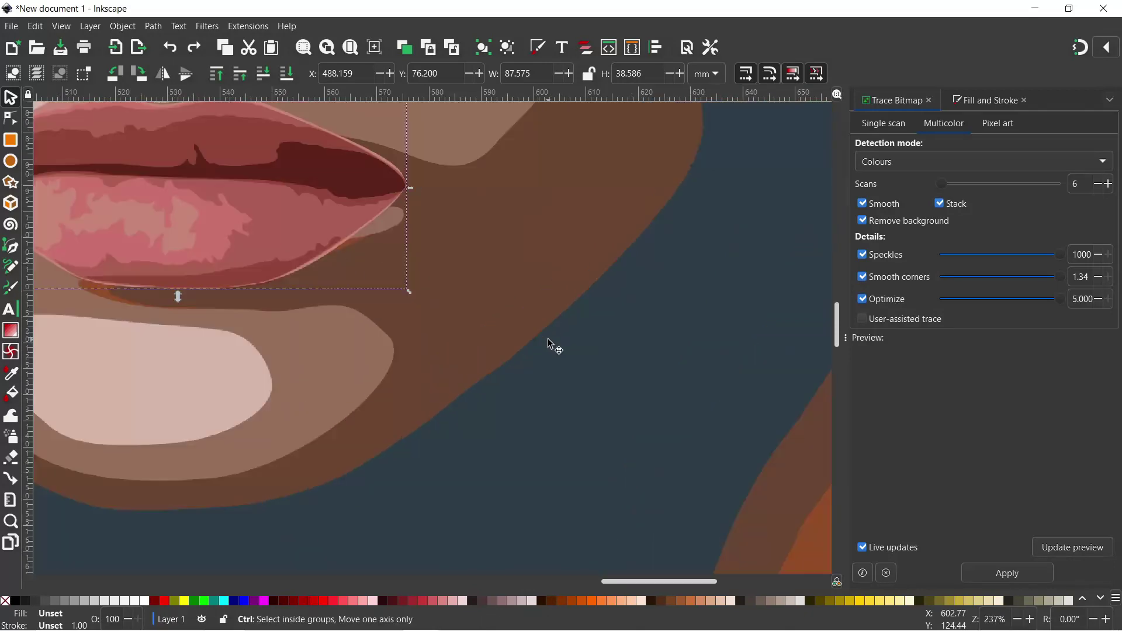
pyautogui.scroll(-4, 549, 338)
pyautogui.scroll(1, 548, 337)
pyautogui.scroll(-2, 549, 338)
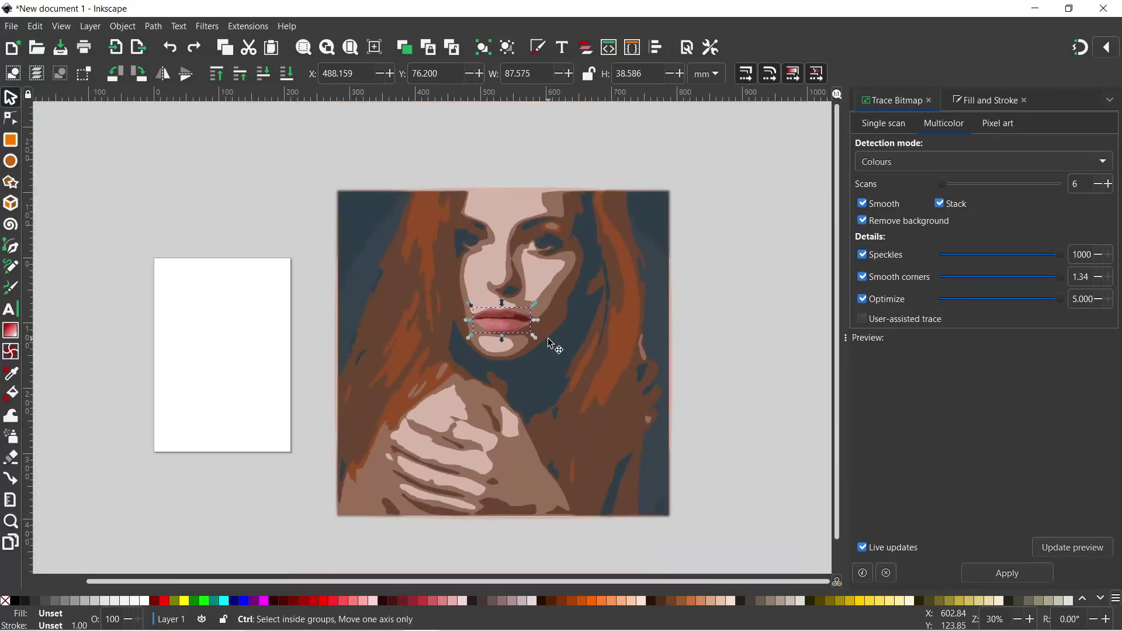
pyautogui.scroll(1, 549, 337)
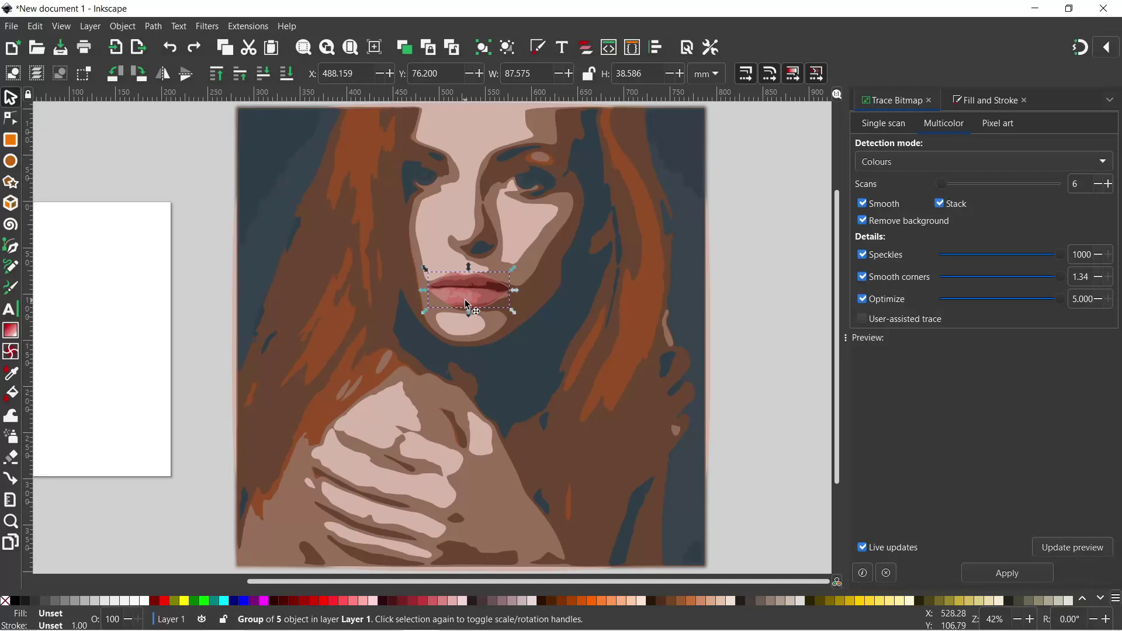
pyautogui.press('Escape')
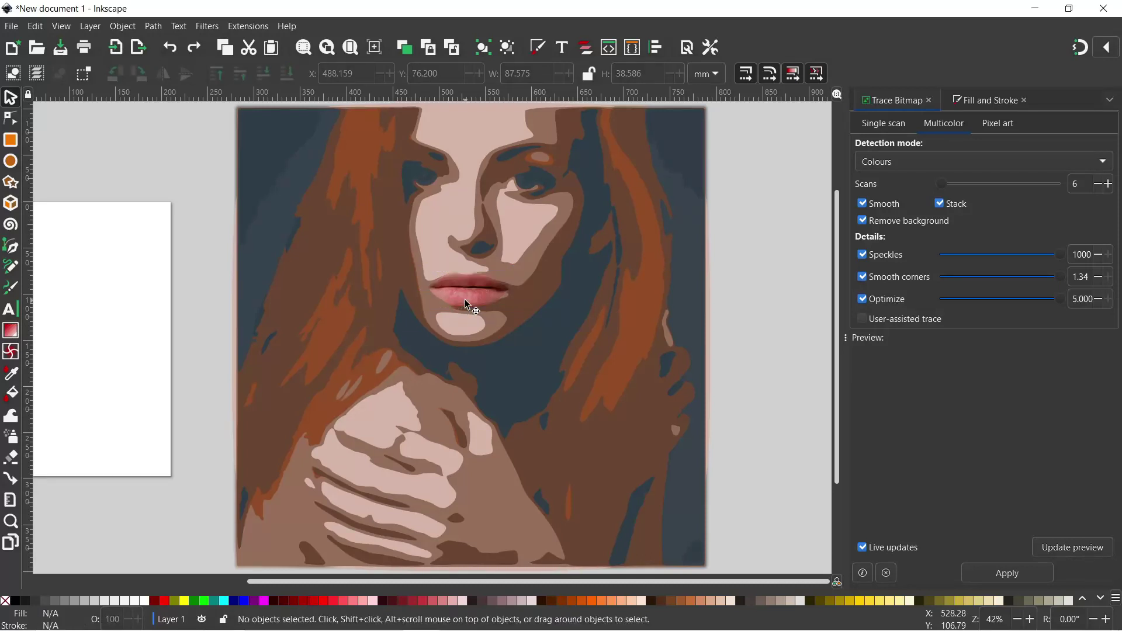
# Step: Retrace the lips bitmap with Scans lowered from 6 to 4
pyautogui.click(467, 305)
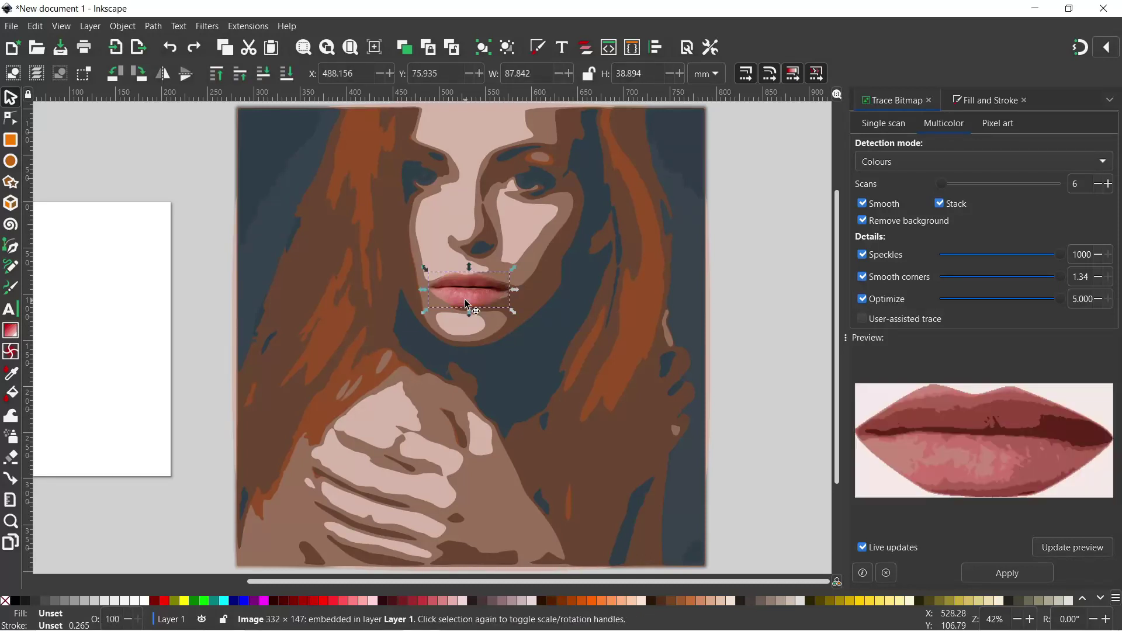
pyautogui.click(1098, 184)
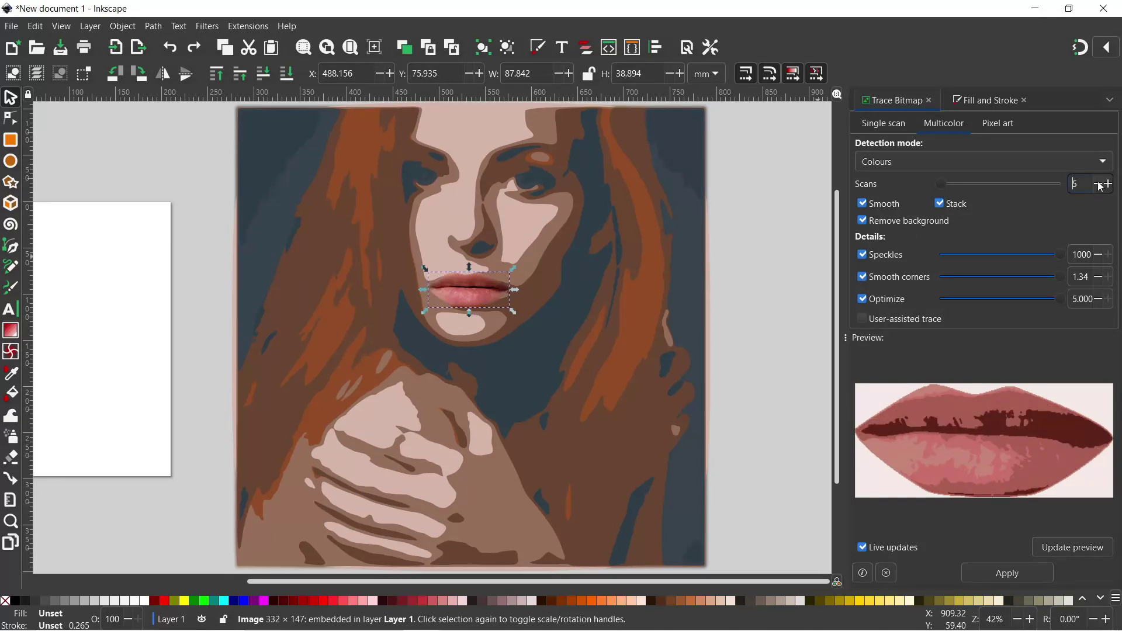
pyautogui.click(1099, 183)
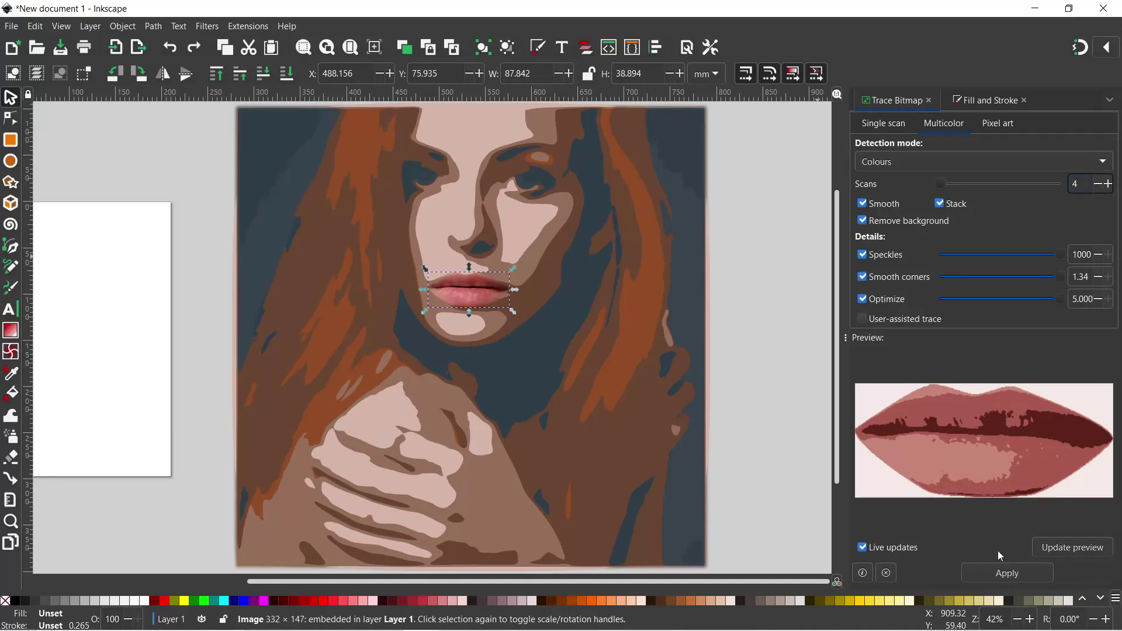
pyautogui.click(988, 574)
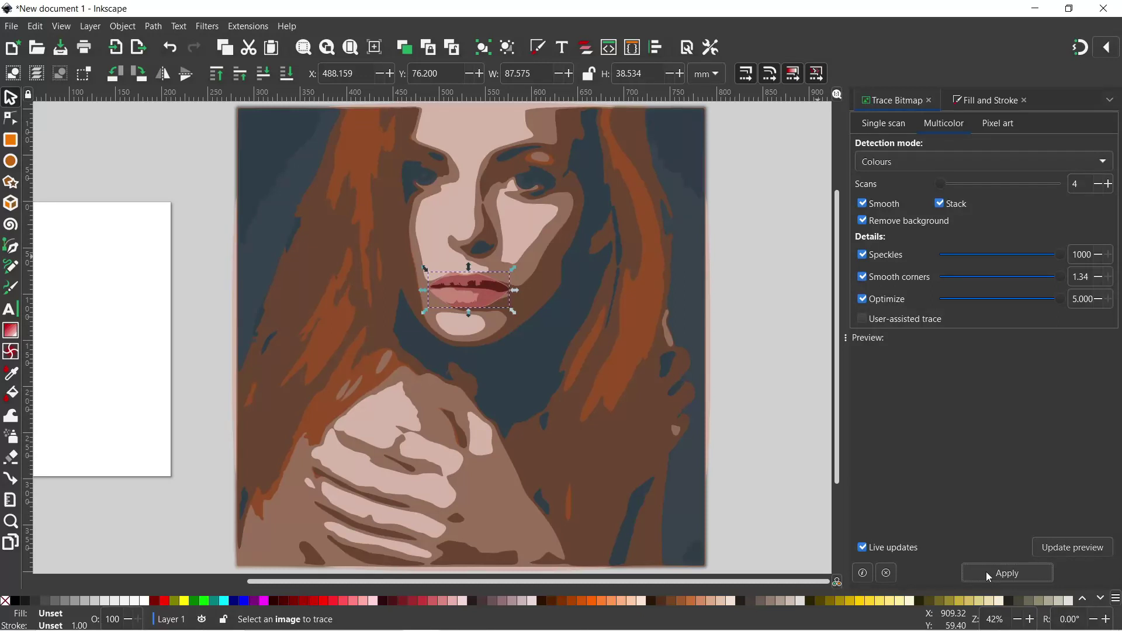
# Step: Group the traced lips with the traced portrait into a single 2-object group
pyautogui.keyDown('shift'); pyautogui.click(339, 203); pyautogui.keyUp('shift')
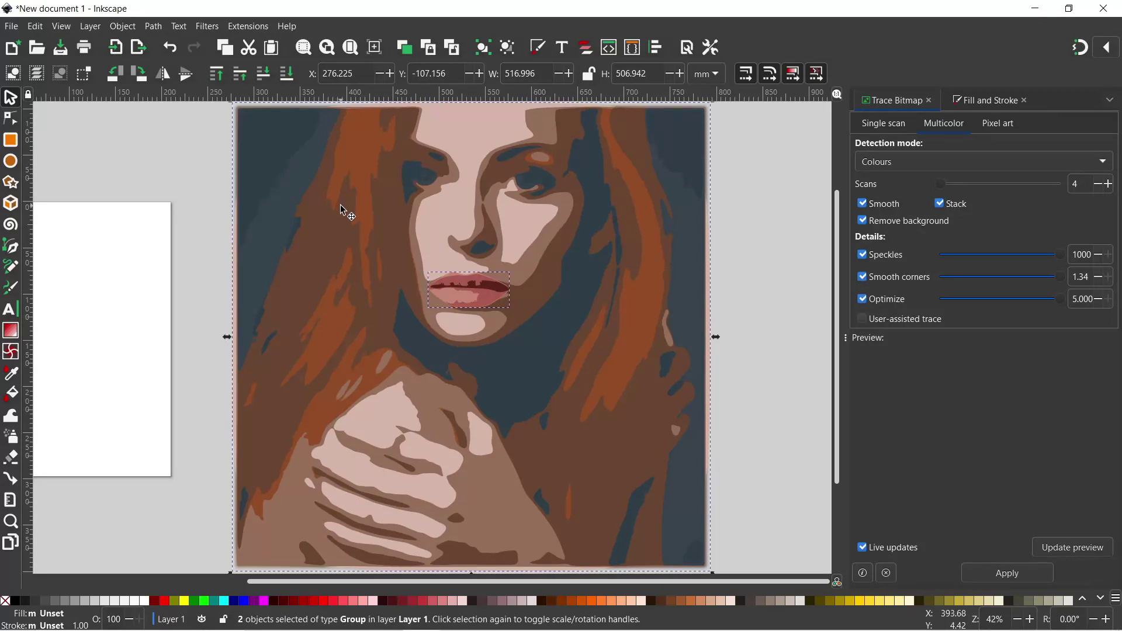
pyautogui.click(487, 53)
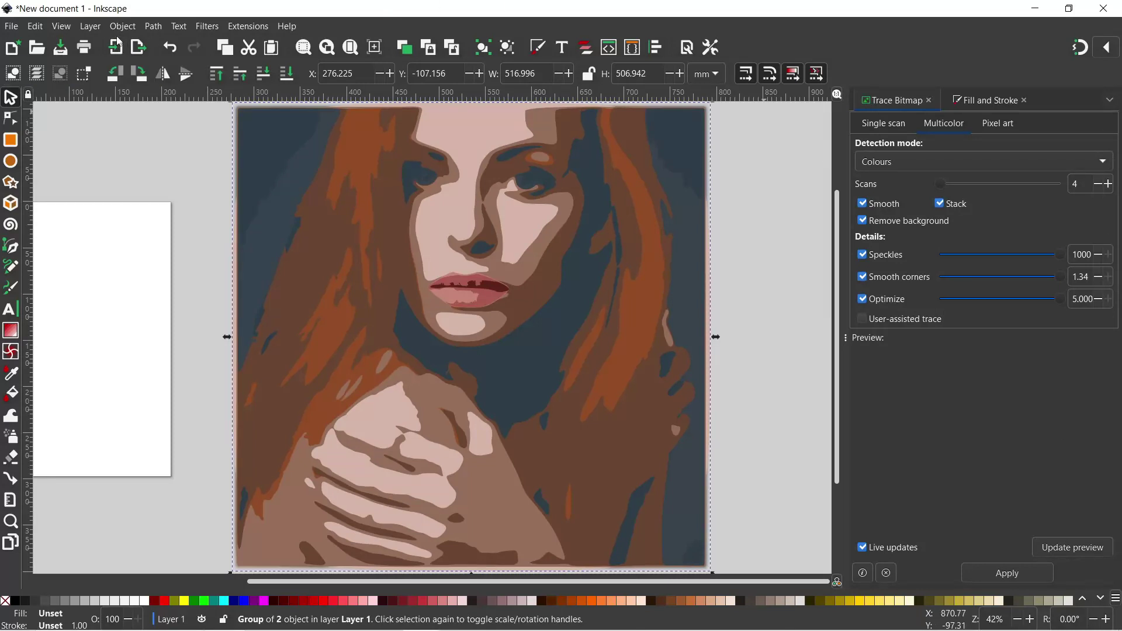
pyautogui.click(62, 26)
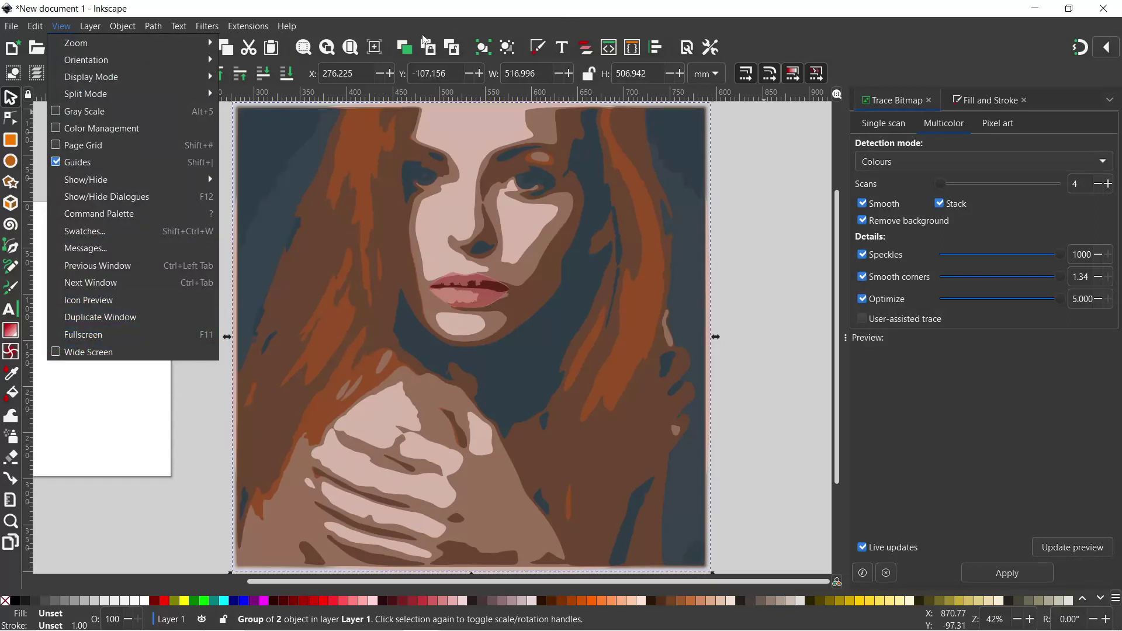
pyautogui.click(429, 13)
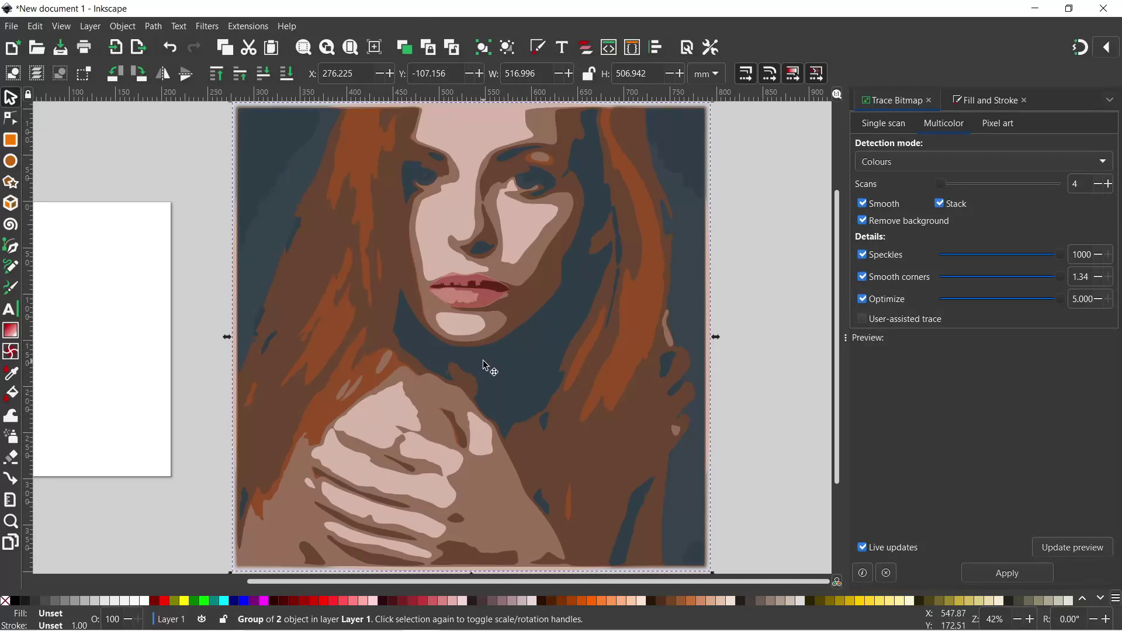
pyautogui.click(218, 251)
pyautogui.click(299, 252)
# Step: Recolour the blue-grey background path to a darker navy (1e2d38) using the HSL colour wheel
pyautogui.click(11, 119)
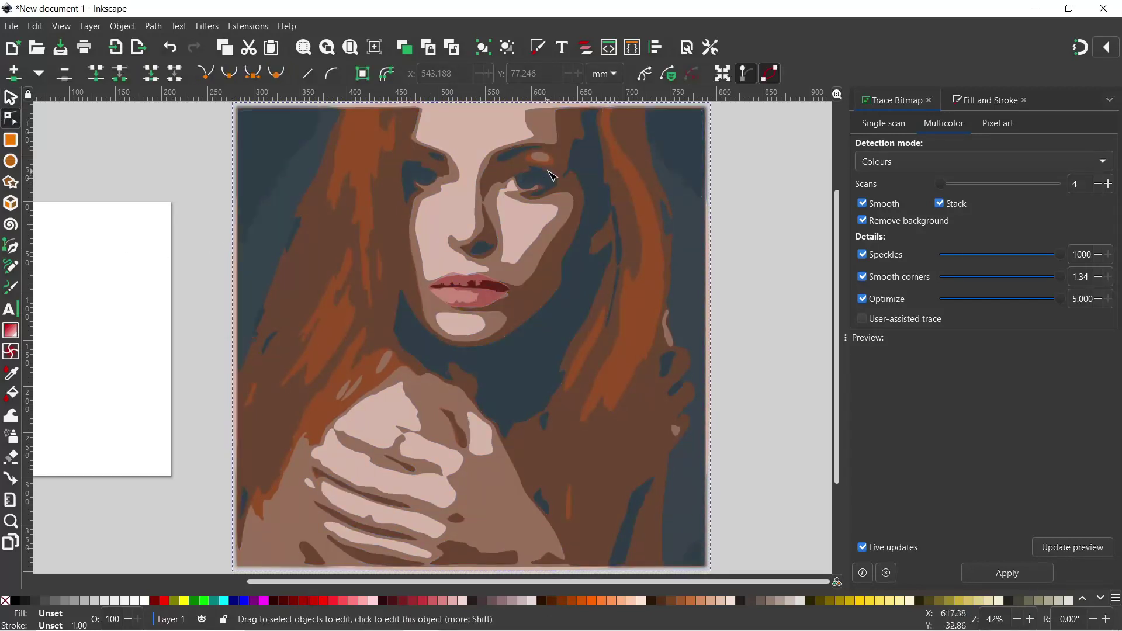
pyautogui.click(273, 143)
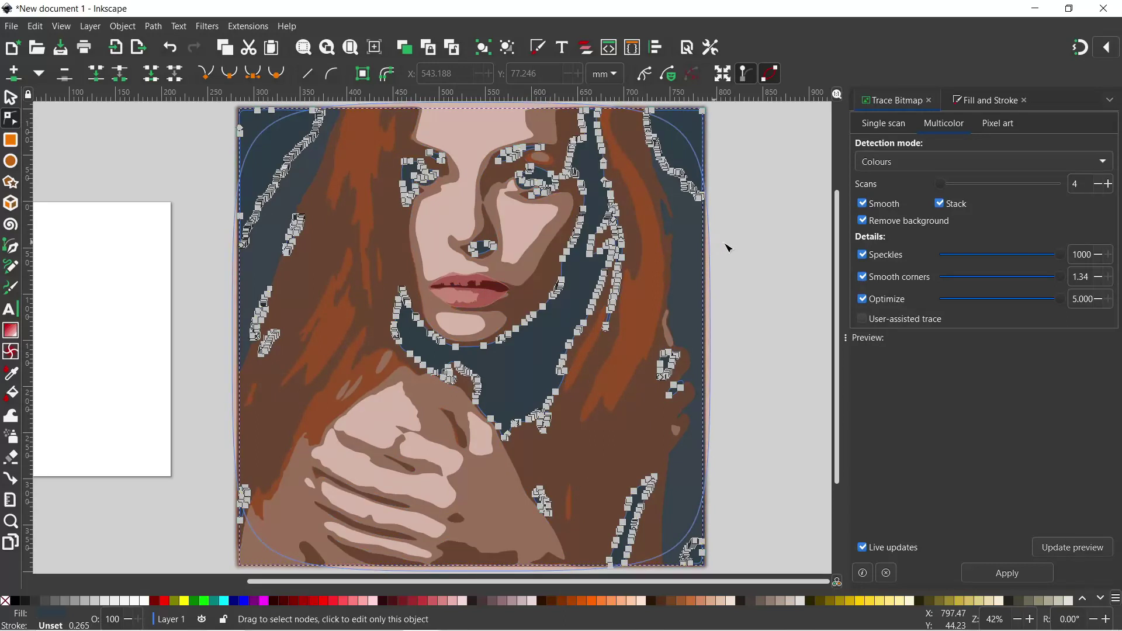
pyautogui.click(993, 104)
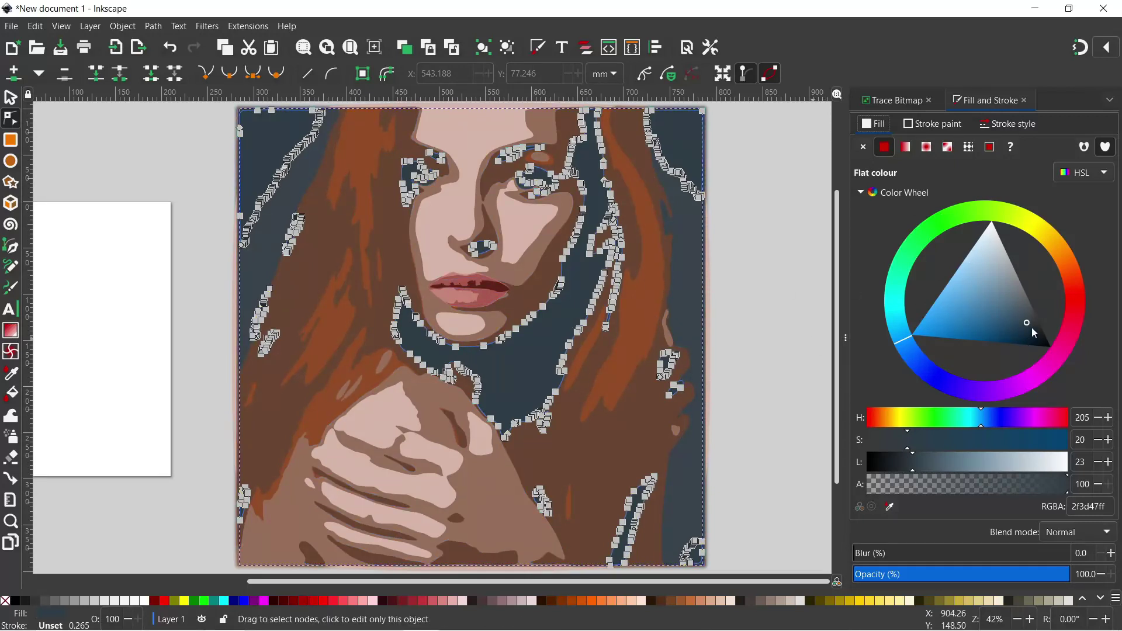
pyautogui.click(861, 192)
pyautogui.click(1106, 175)
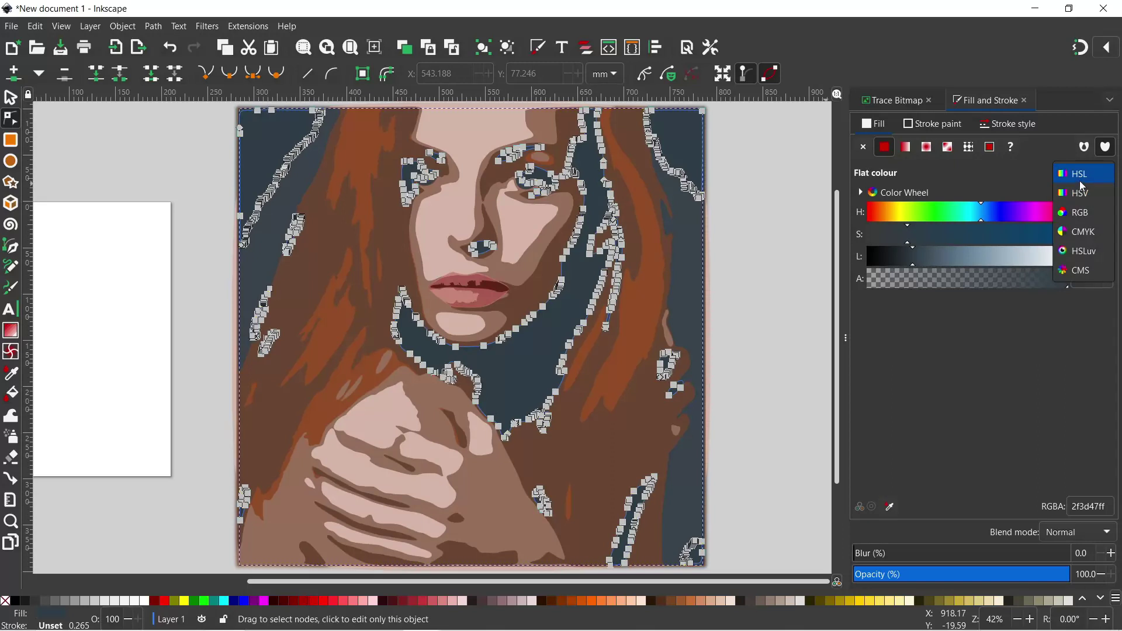
pyautogui.click(1085, 178)
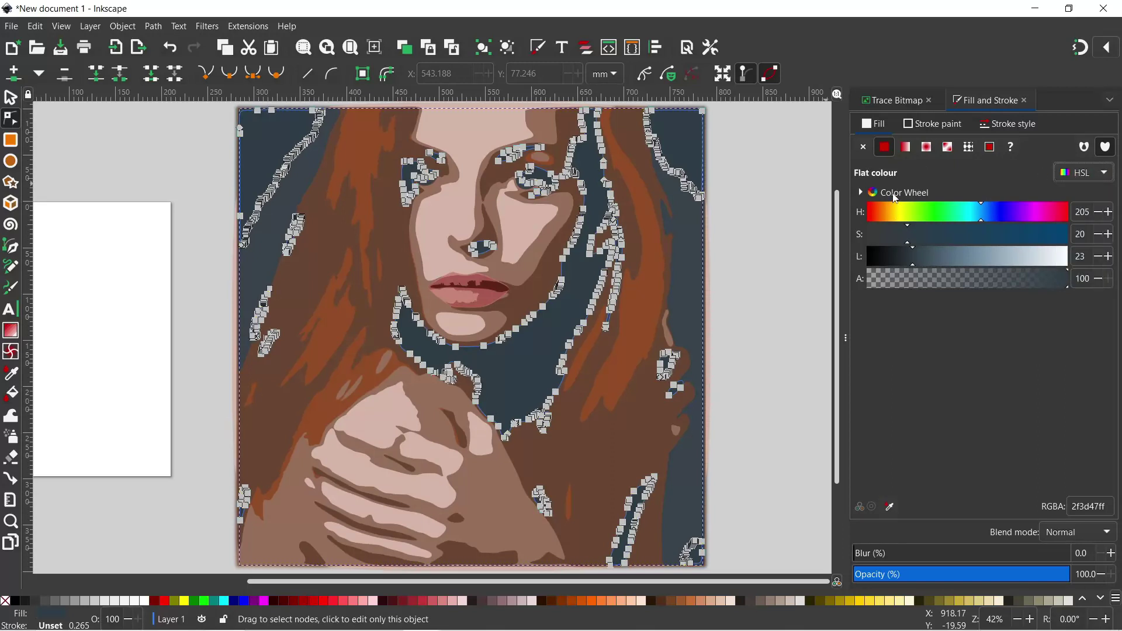
pyautogui.click(898, 194)
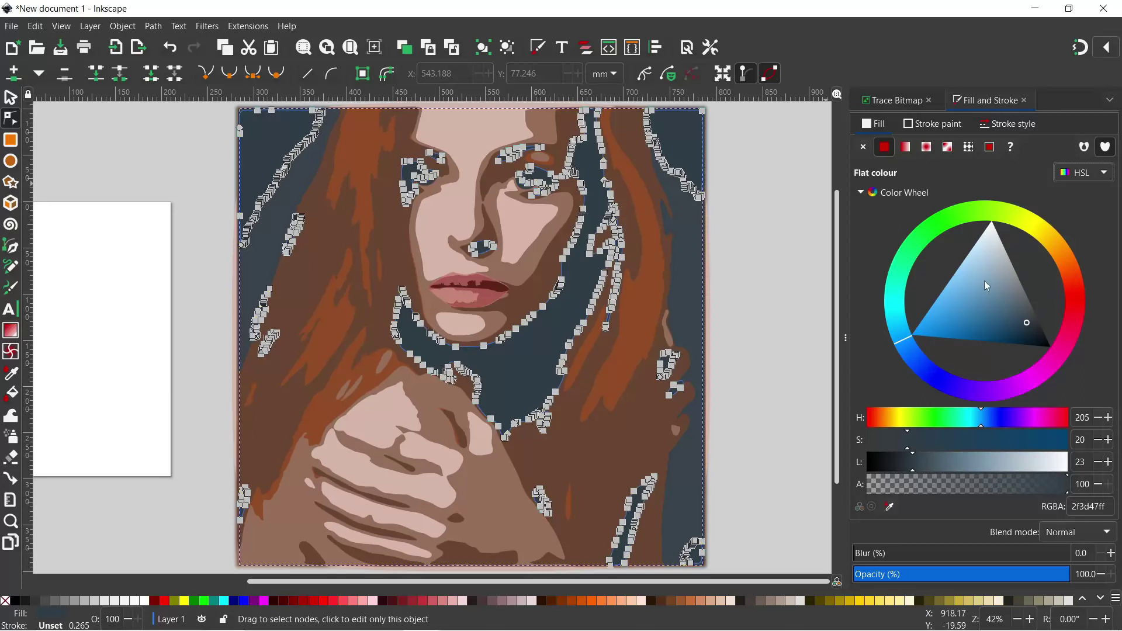
pyautogui.moveTo(1027, 321)
pyautogui.mouseDown()
pyautogui.moveTo(980, 303)
pyautogui.moveTo(1065, 310)
pyautogui.moveTo(1031, 304)
pyautogui.mouseUp()
pyautogui.moveTo(924, 293)
pyautogui.mouseDown()
pyautogui.moveTo(997, 296)
pyautogui.moveTo(1029, 332)
pyautogui.mouseUp()
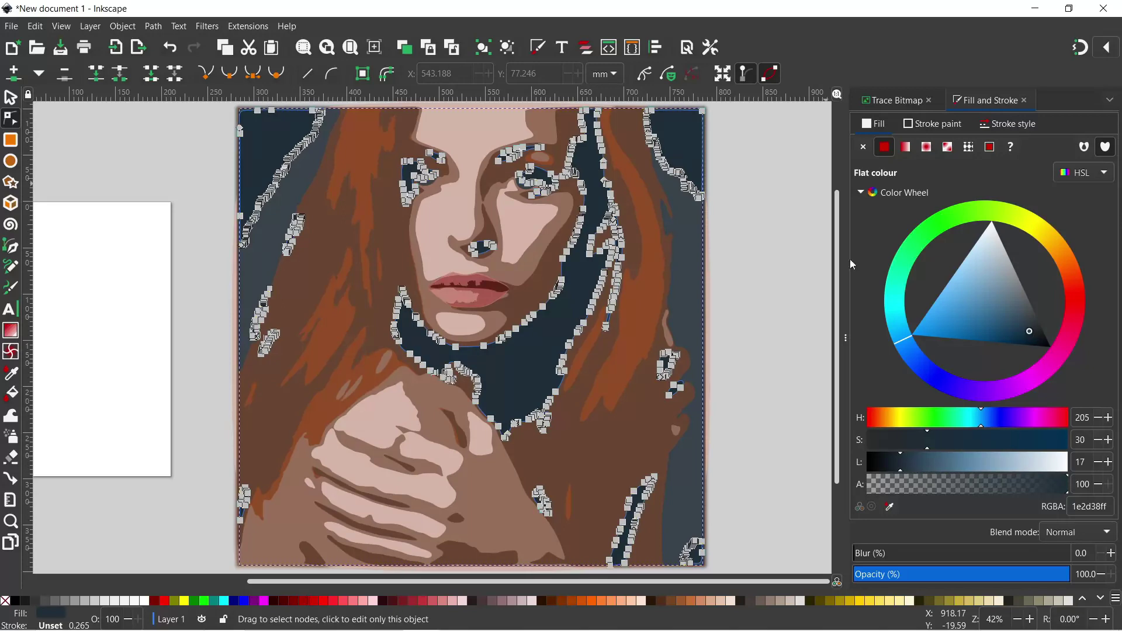
pyautogui.click(792, 284)
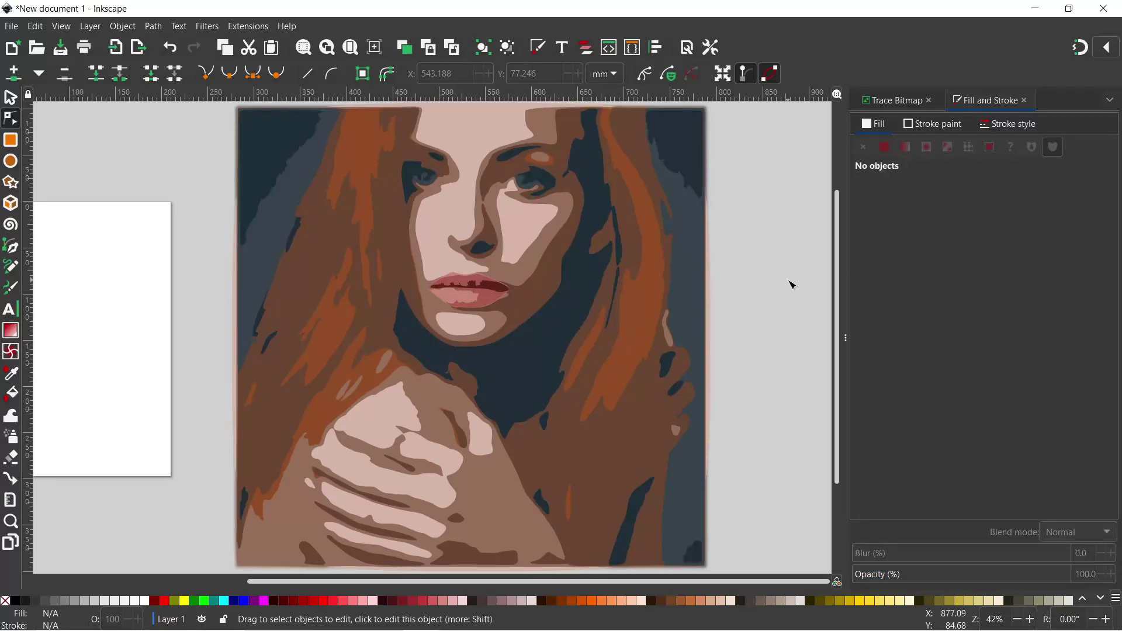
# Step: Darken the second blue-grey area's fill
pyautogui.click(686, 241)
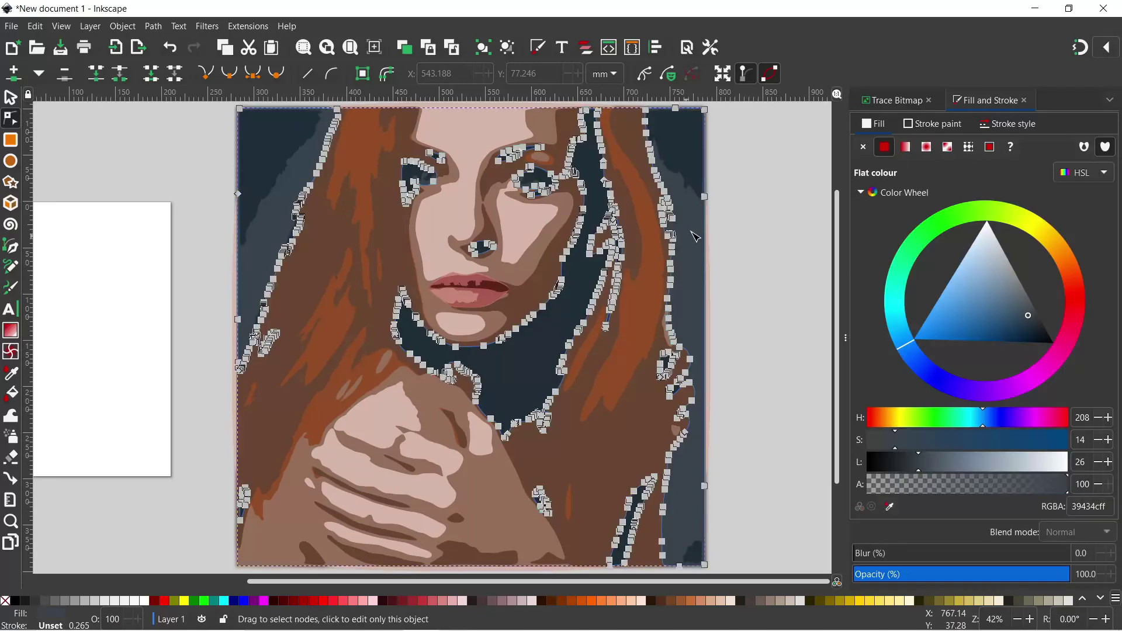
pyautogui.moveTo(1029, 317); pyautogui.dragTo(1029, 321)
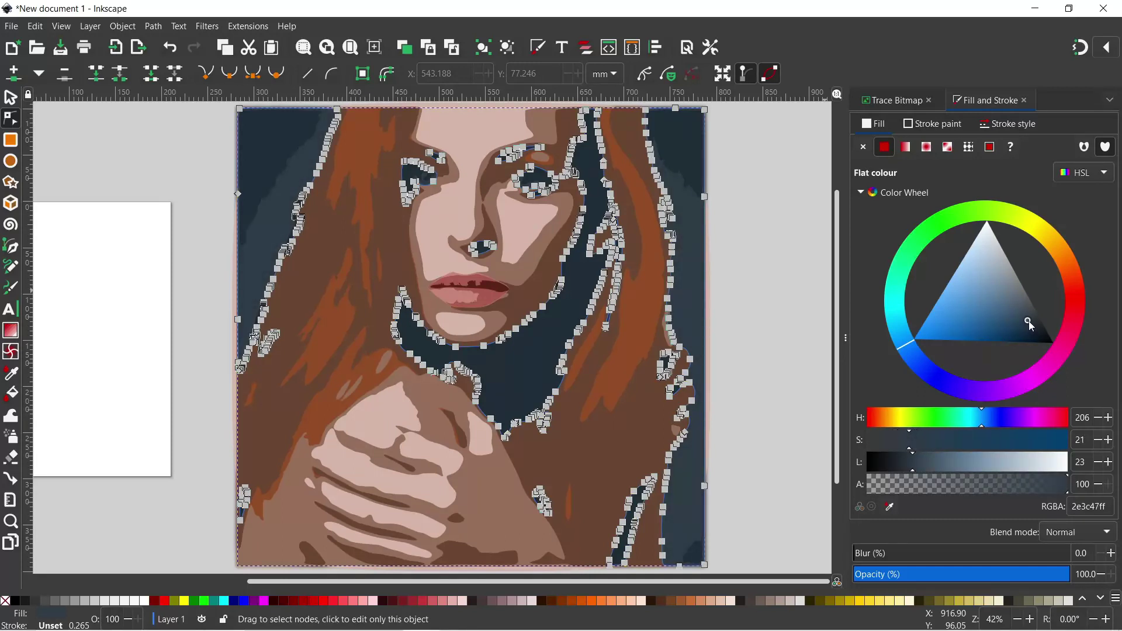
pyautogui.click(749, 342)
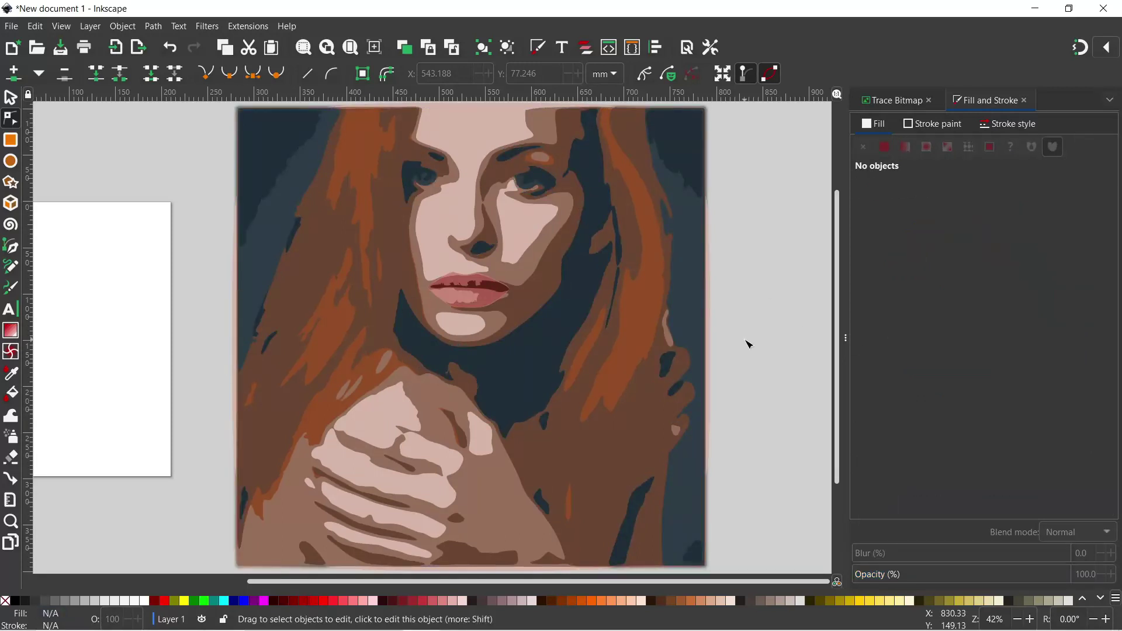
# Step: Make the orange hair shape's fill more saturated
pyautogui.click(637, 326)
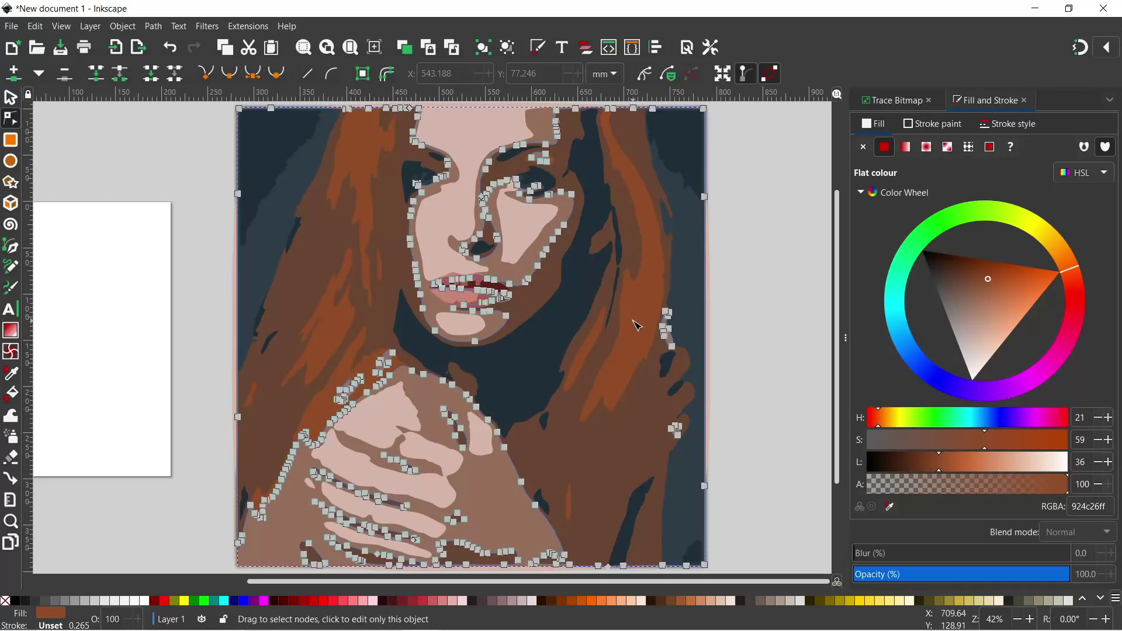
pyautogui.click(990, 281)
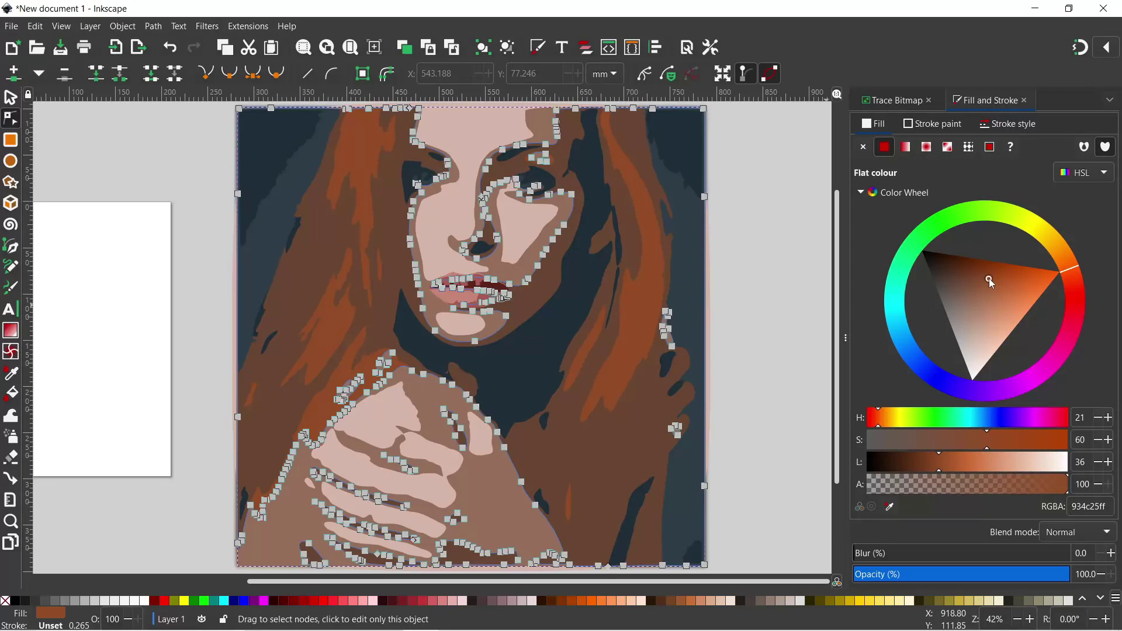
pyautogui.moveTo(990, 281); pyautogui.dragTo(996, 279)
pyautogui.click(750, 328)
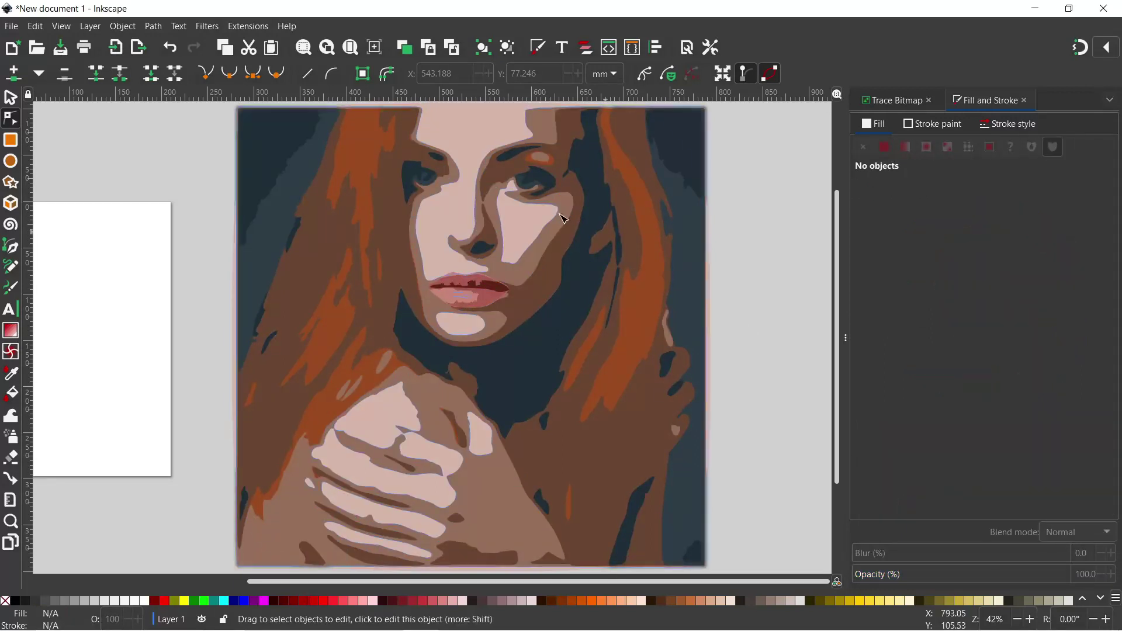
# Step: Refill the lips shape with a richer red, b45245
pyautogui.click(498, 309)
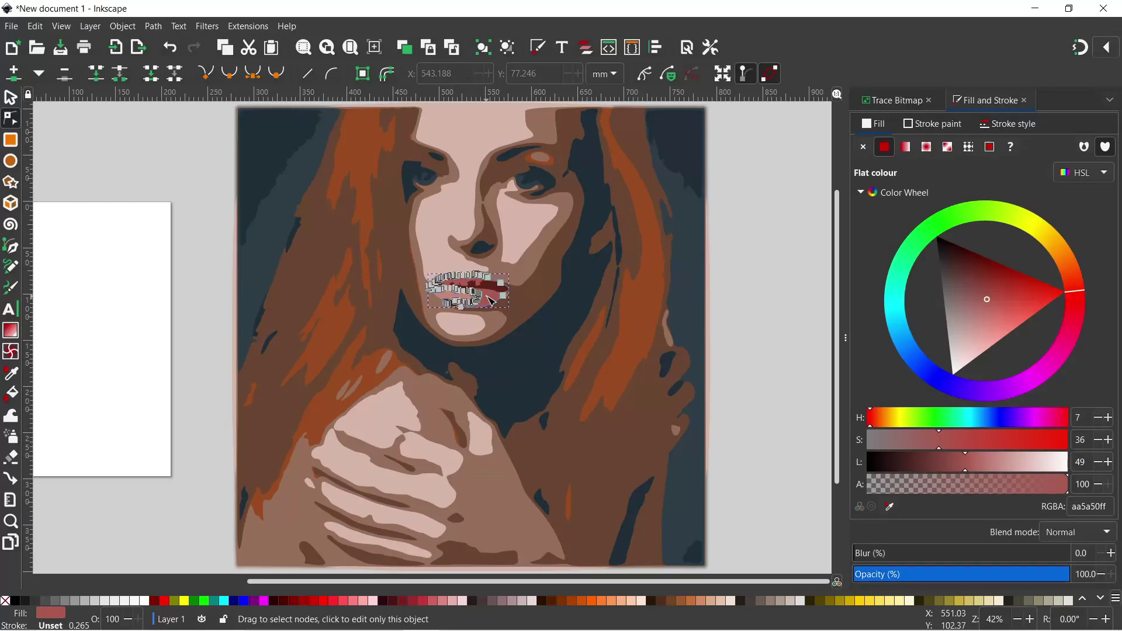
pyautogui.click(989, 299)
pyautogui.moveTo(989, 299); pyautogui.dragTo(1002, 299)
pyautogui.click(770, 351)
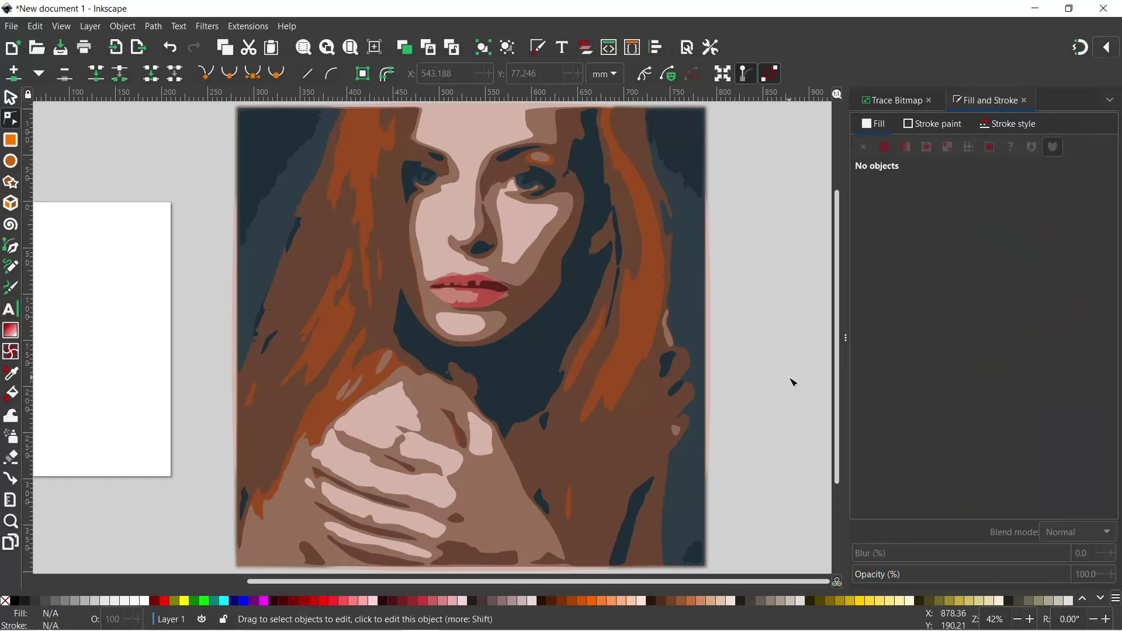
# Step: Draw a rectangle covering the whole portrait and remove its fill
pyautogui.click(12, 141)
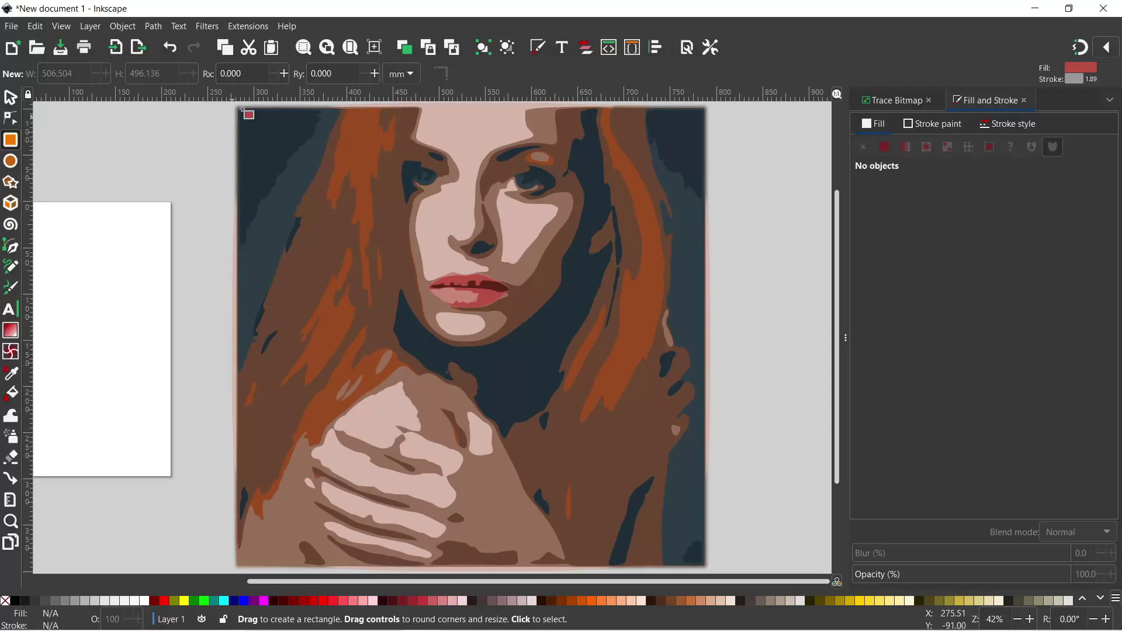
pyautogui.moveTo(240, 109)
pyautogui.mouseDown()
pyautogui.moveTo(288, 181)
pyautogui.moveTo(683, 522)
pyautogui.moveTo(707, 568)
pyautogui.mouseUp()
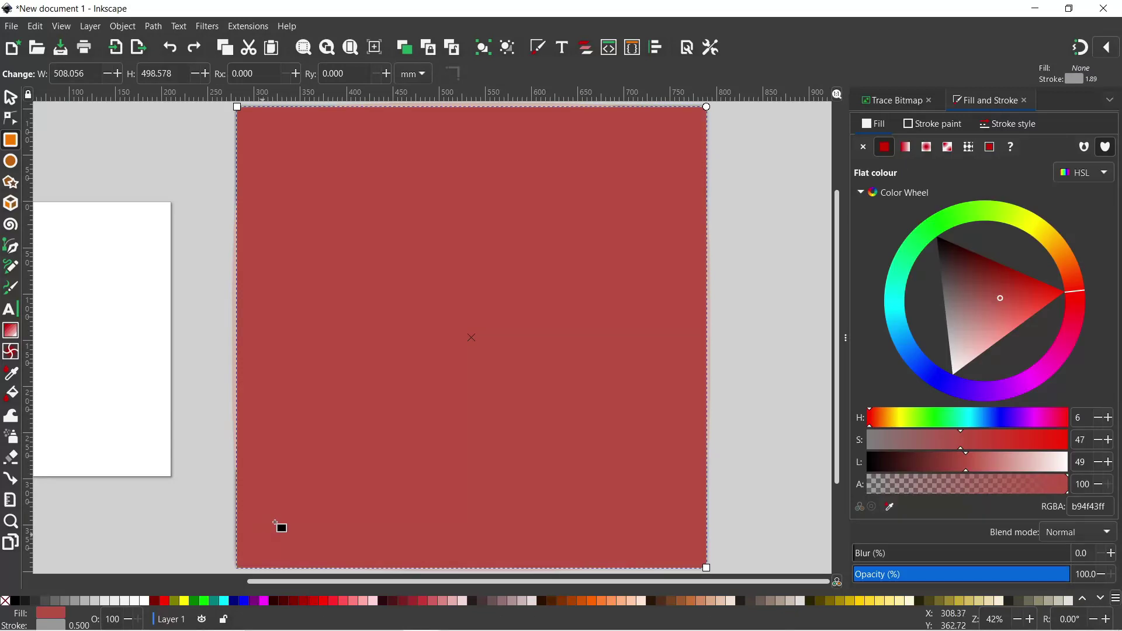
pyautogui.click(7, 602)
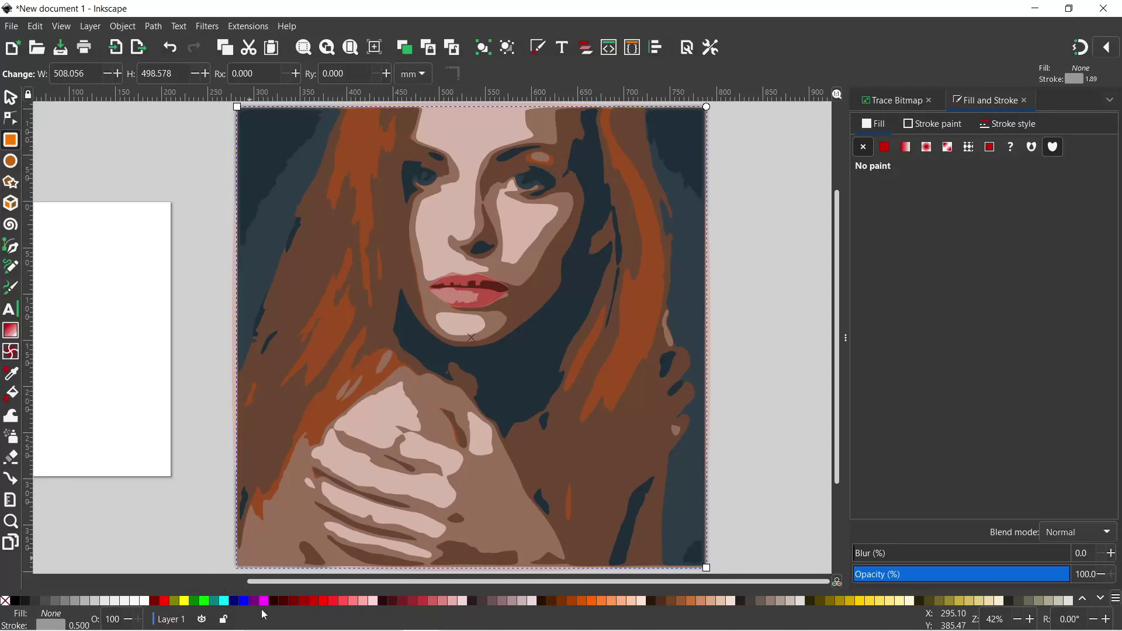
# Step: Give the rectangle a black outline 16 mm wide
pyautogui.keyDown('shift'); pyautogui.click(17, 607); pyautogui.keyUp('shift')
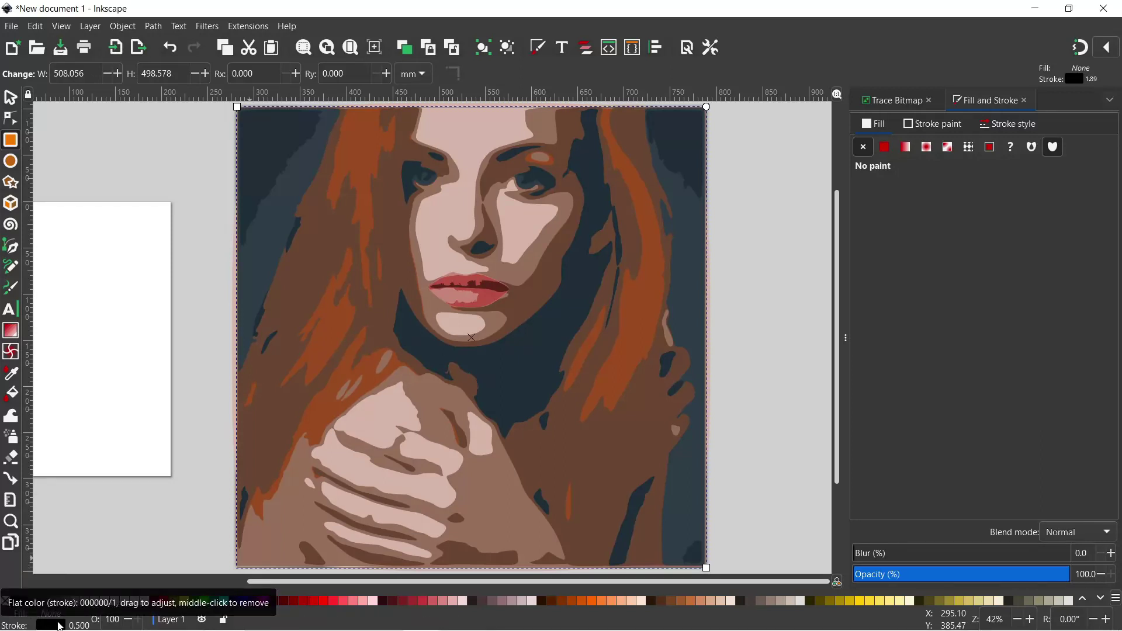
pyautogui.moveTo(60, 626)
pyautogui.mouseDown()
pyautogui.moveTo(258, 454)
pyautogui.moveTo(236, 443)
pyautogui.moveTo(217, 480)
pyautogui.moveTo(143, 534)
pyautogui.moveTo(91, 624)
pyautogui.mouseUp()
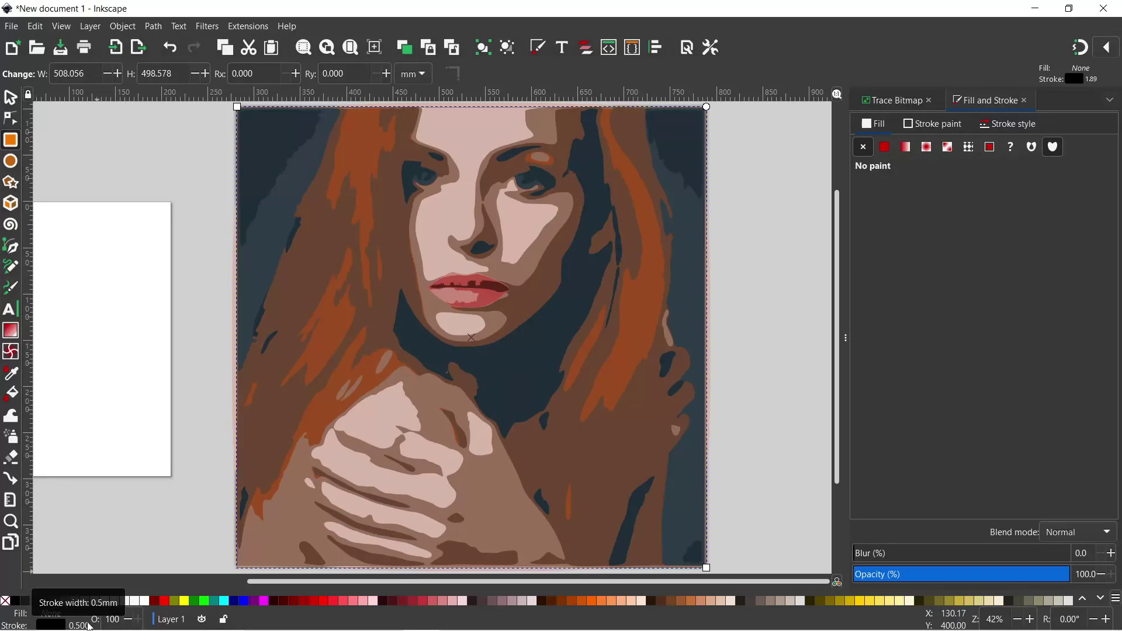
pyautogui.rightClick(86, 626)
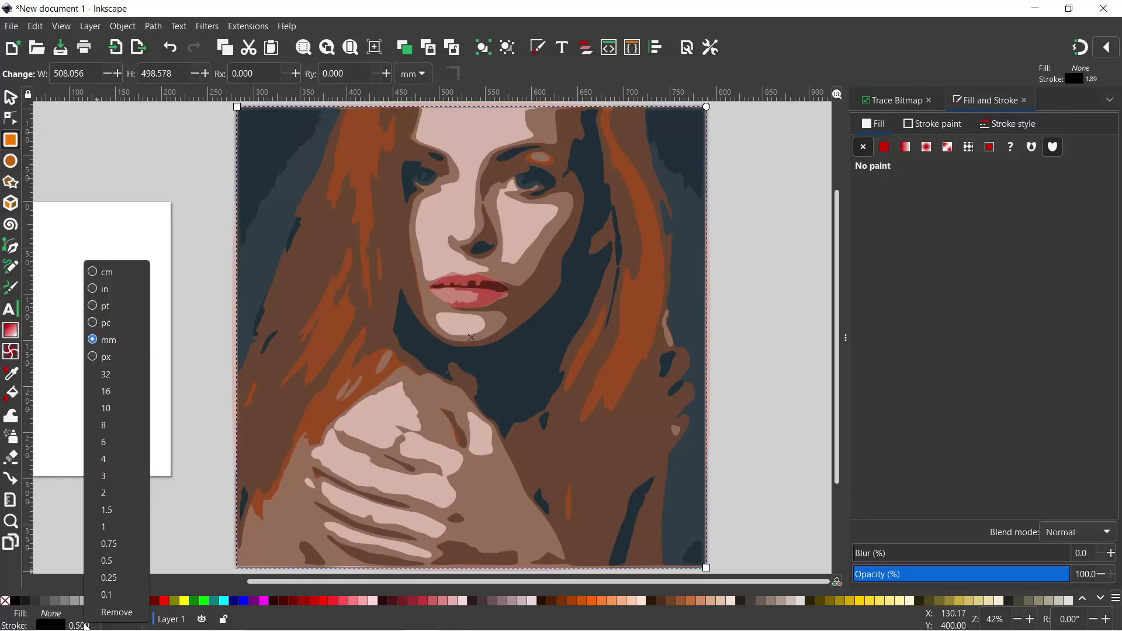
pyautogui.click(109, 392)
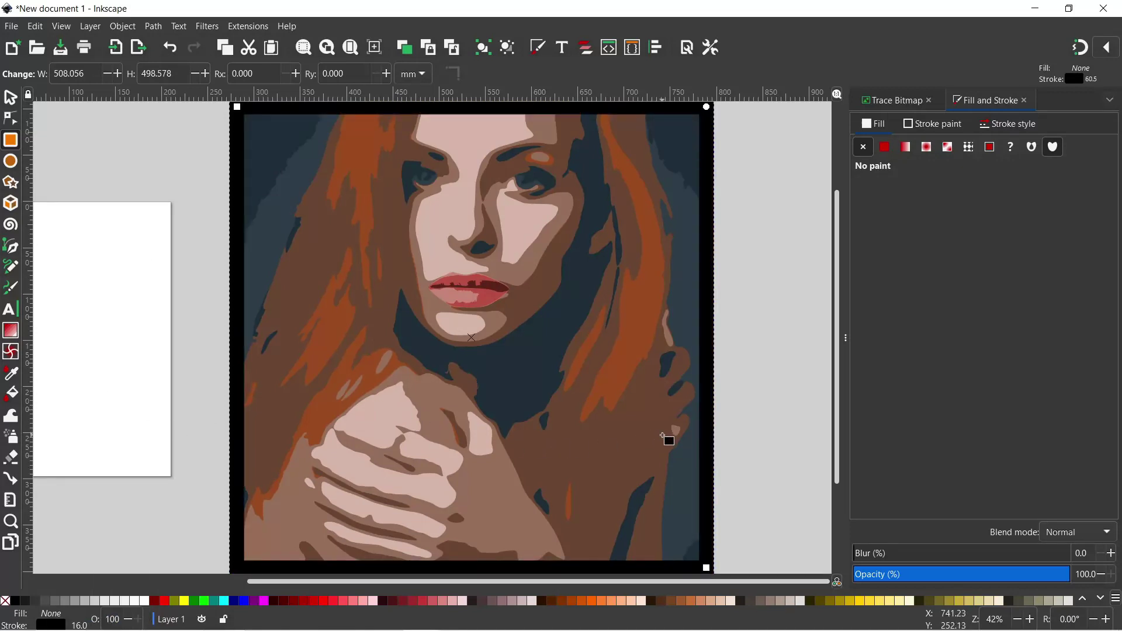
pyautogui.click(9, 95)
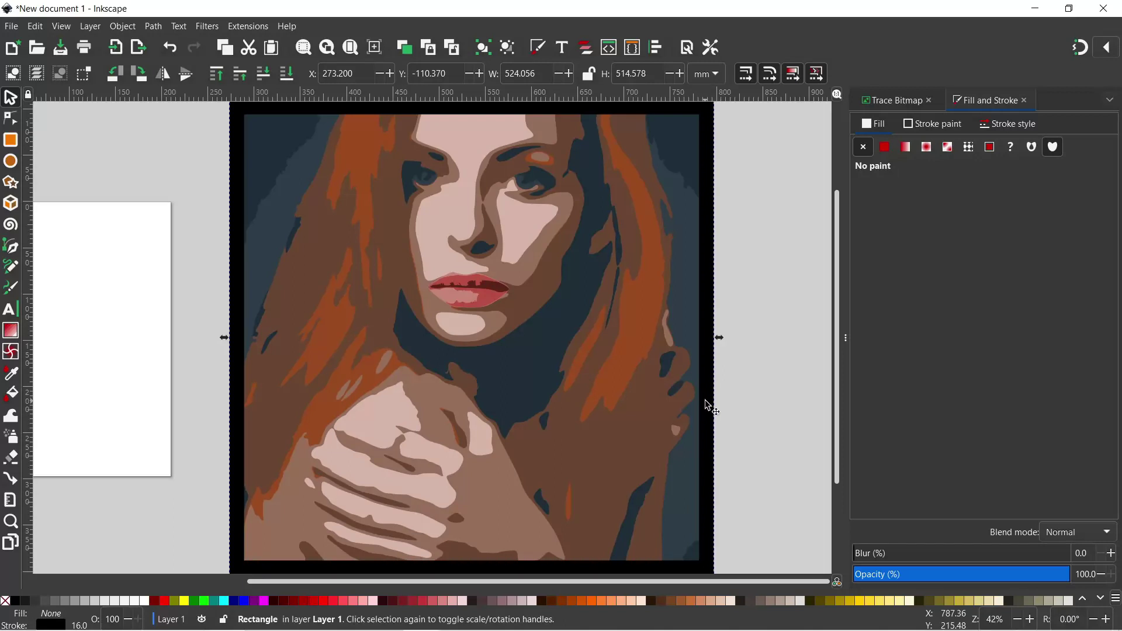
pyautogui.scroll(-1, 780, 274)
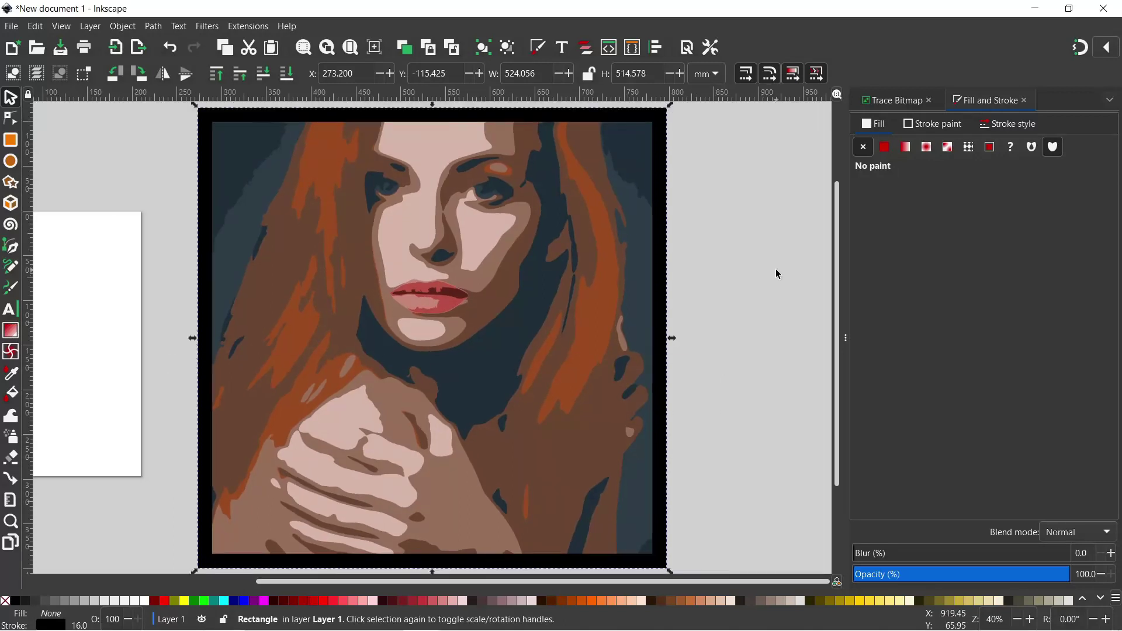